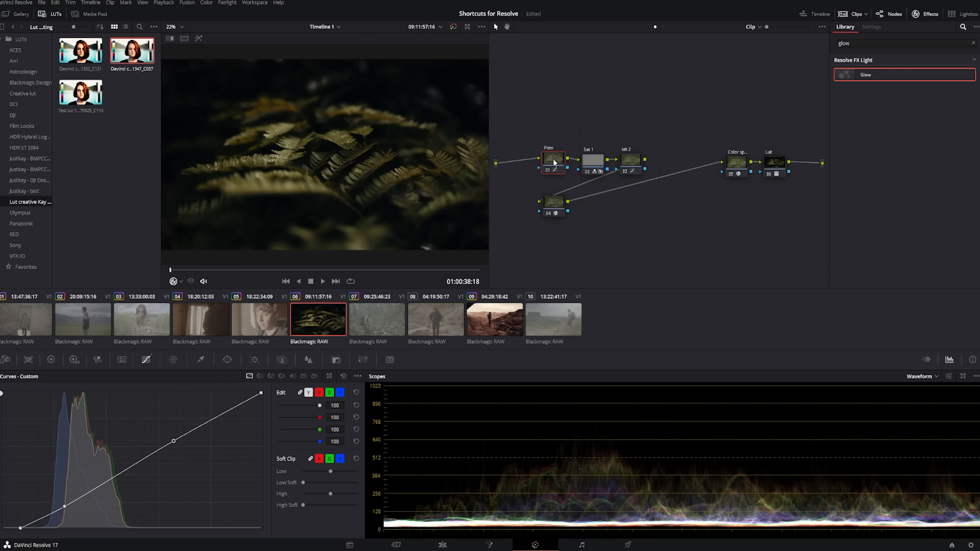
# On the fern clip's Prim node, bend the Hue Vs Hue curve so the greens rotate by about -38.5, with anchor points on either side
pyautogui.click(263, 376)
pyautogui.click(120, 453)
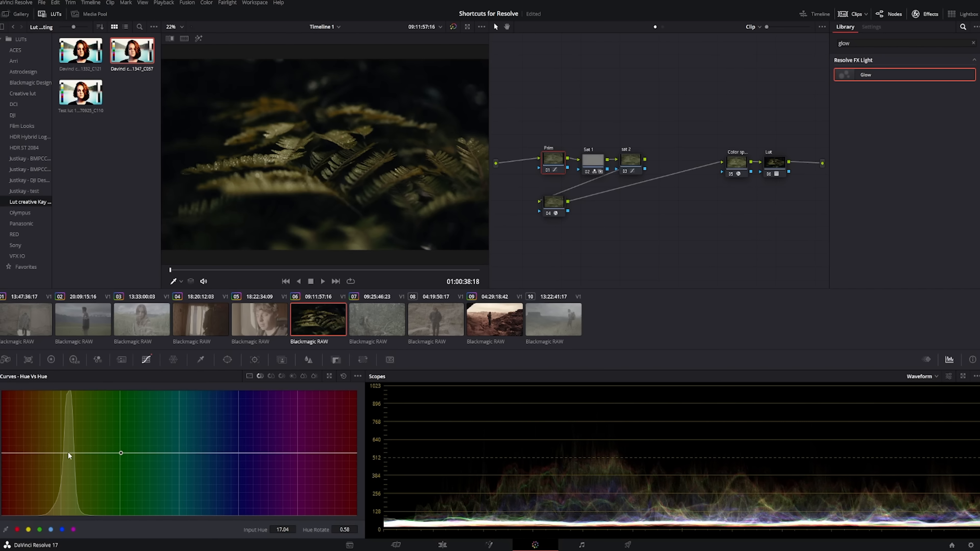
pyautogui.click(208, 453)
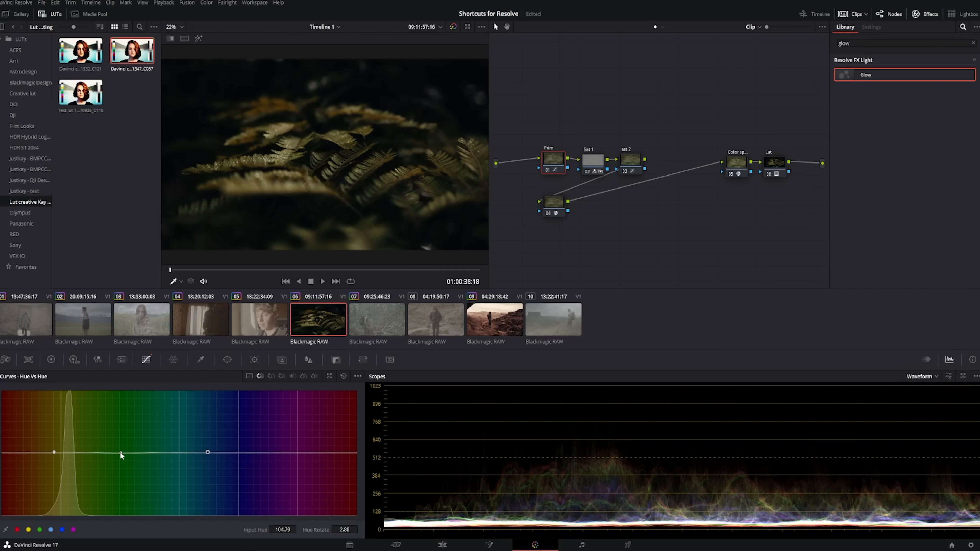
pyautogui.moveTo(121, 453); pyautogui.dragTo(118, 471)
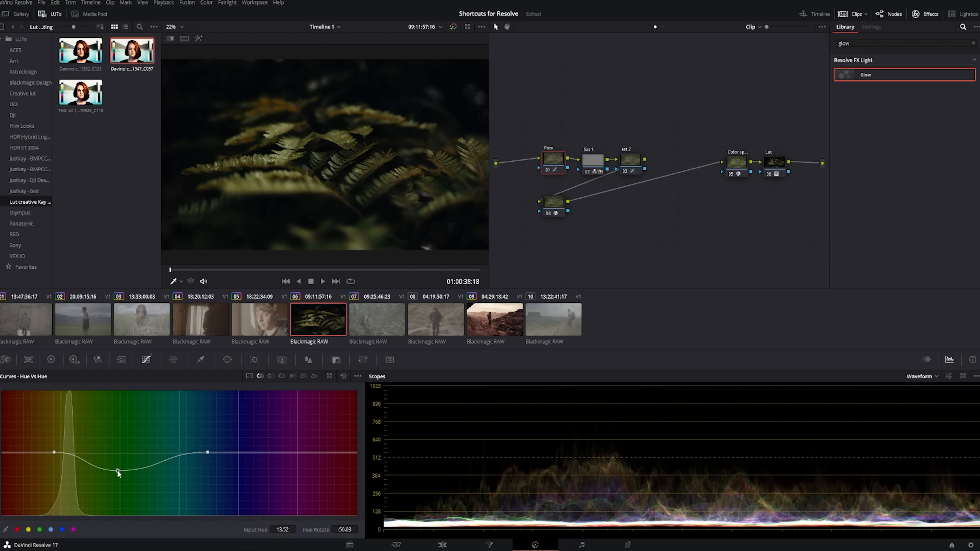
pyautogui.moveTo(55, 453); pyautogui.dragTo(52, 455)
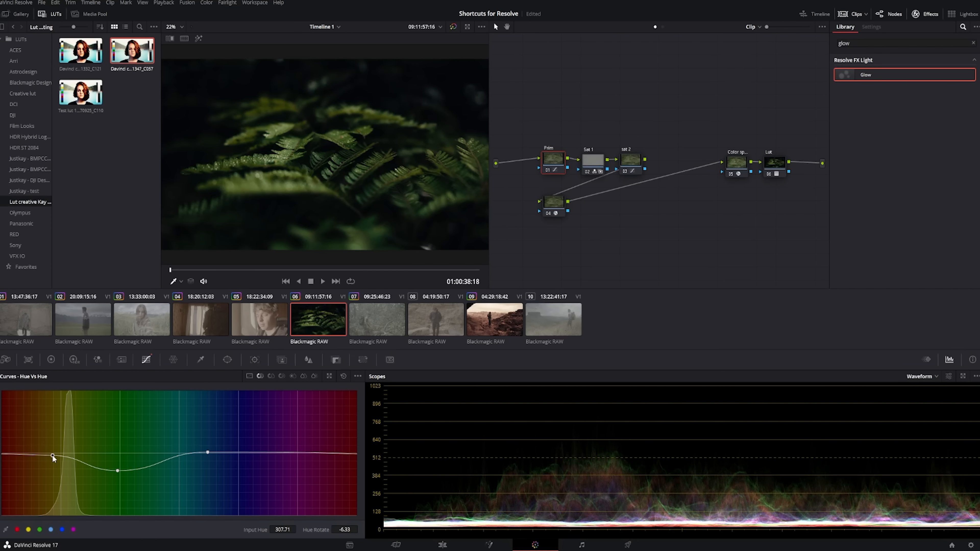
pyautogui.moveTo(115, 470); pyautogui.dragTo(115, 466)
# On the sat 2 node, lower the yellow and green saturation to about 0.73 with the Hue Vs Sat curve and reduce the pink-reds
pyautogui.click(629, 171)
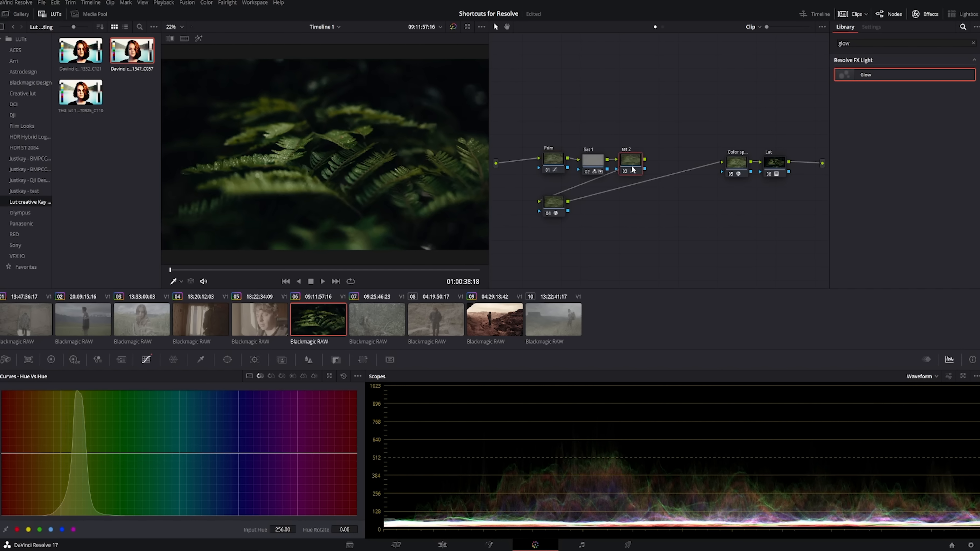
pyautogui.click(270, 375)
pyautogui.moveTo(119, 452); pyautogui.dragTo(118, 469)
pyautogui.moveTo(97, 452); pyautogui.dragTo(79, 470)
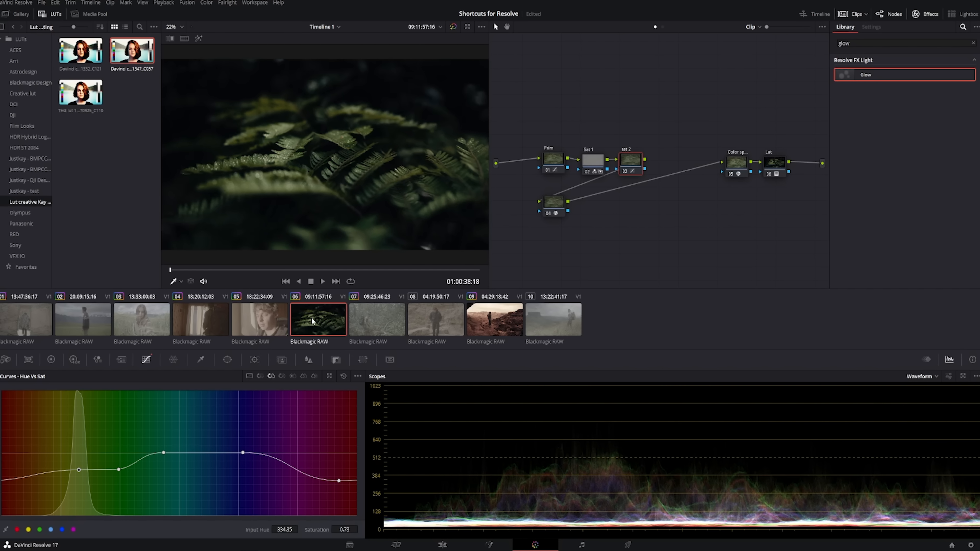
# Apply the fern clip's grade to clip 07 and scrub to a frame where the hiker faces the camera
pyautogui.click(365, 323)
pyautogui.hotkey('shift', '=')
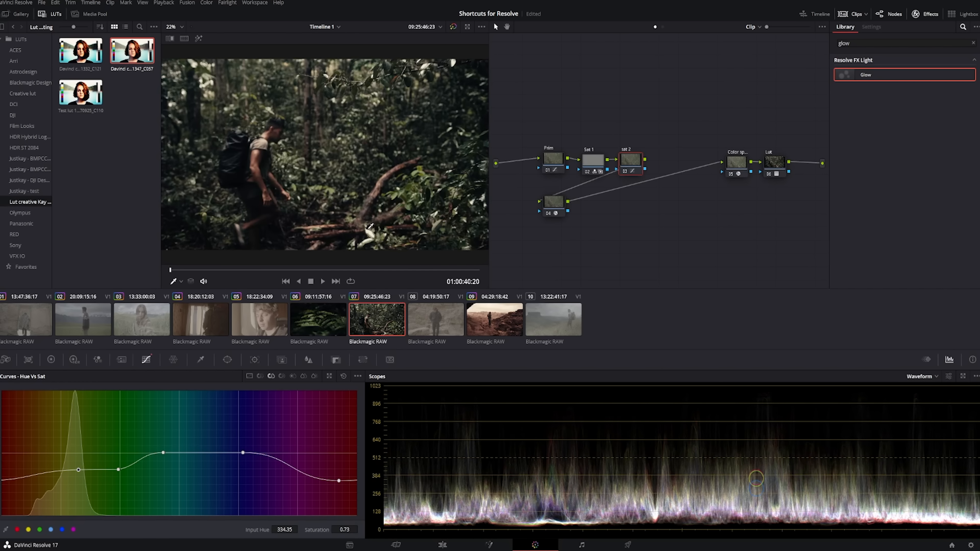
pyautogui.moveTo(307, 270); pyautogui.dragTo(326, 270)
pyautogui.moveTo(325, 270); pyautogui.dragTo(421, 269)
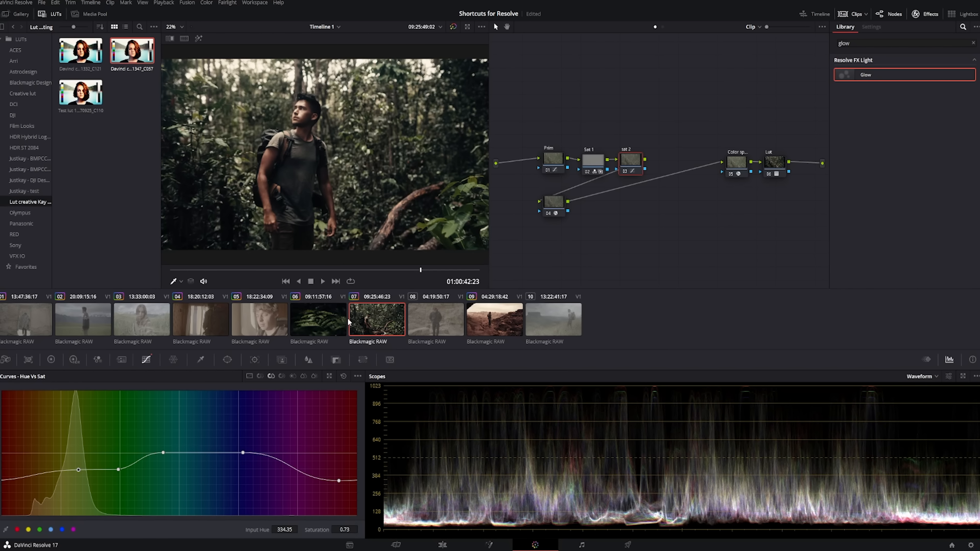
# On clip 07, ease the green desaturation, set the orange point to about 0.89, and soften the Prim node's green hue rotation
pyautogui.moveTo(119, 469); pyautogui.dragTo(38, 458)
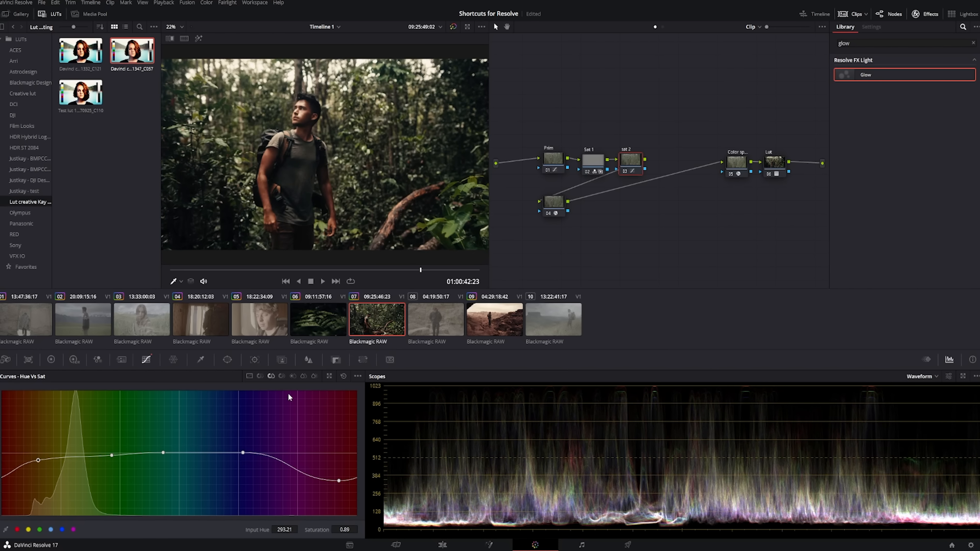
pyautogui.click(548, 161)
pyautogui.click(396, 271)
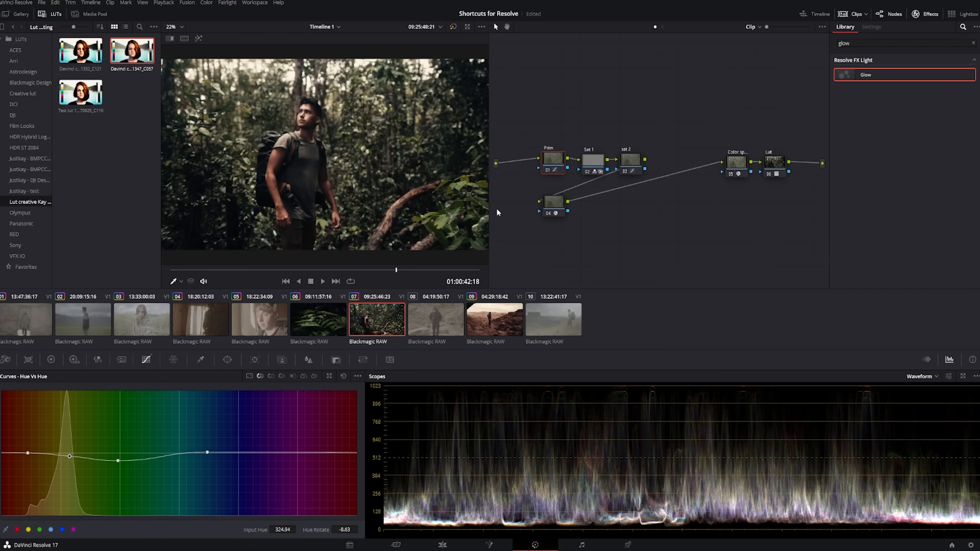
# Delete all the grading nodes of clip 07
pyautogui.moveTo(786, 225); pyautogui.dragTo(553, 149)
pyautogui.press('Delete')
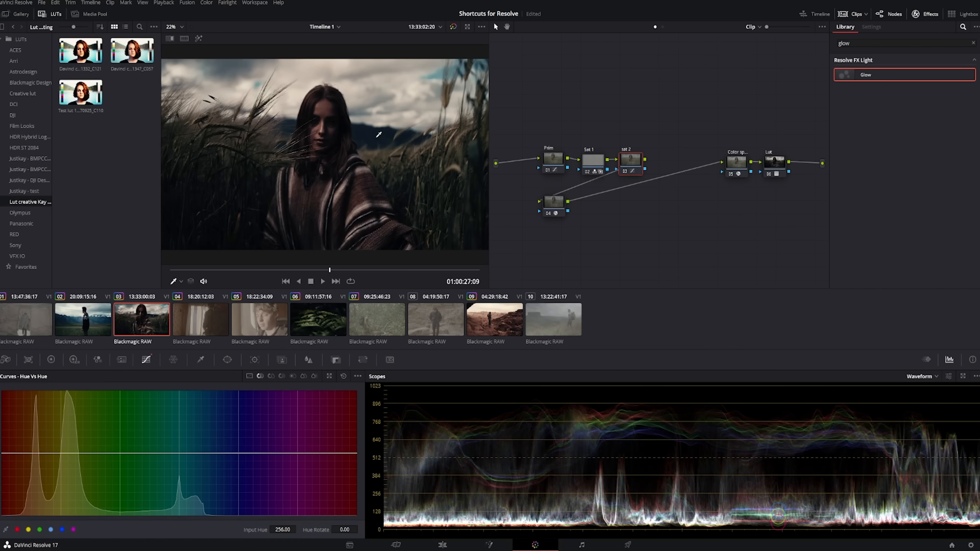
# On clip 03's Prim node, remove the custom curve's shadow point, reset the black point, lift the highlights and add a slightly lowered shadow point
pyautogui.click(557, 167)
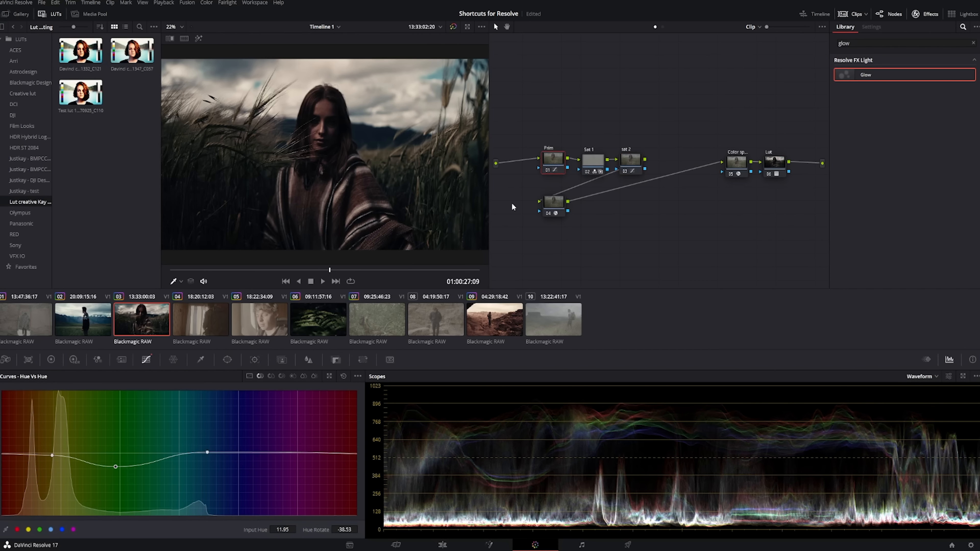
pyautogui.click(250, 376)
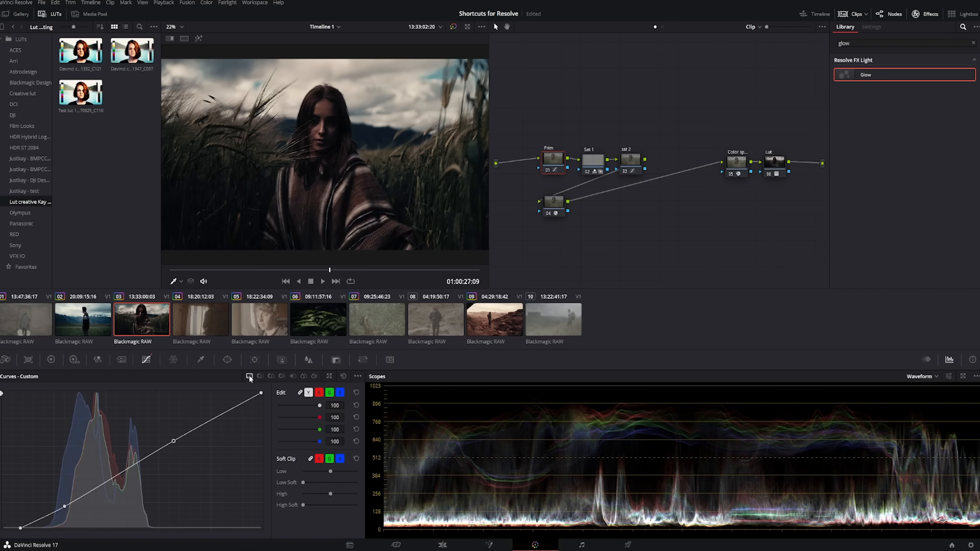
pyautogui.rightClick(64, 506)
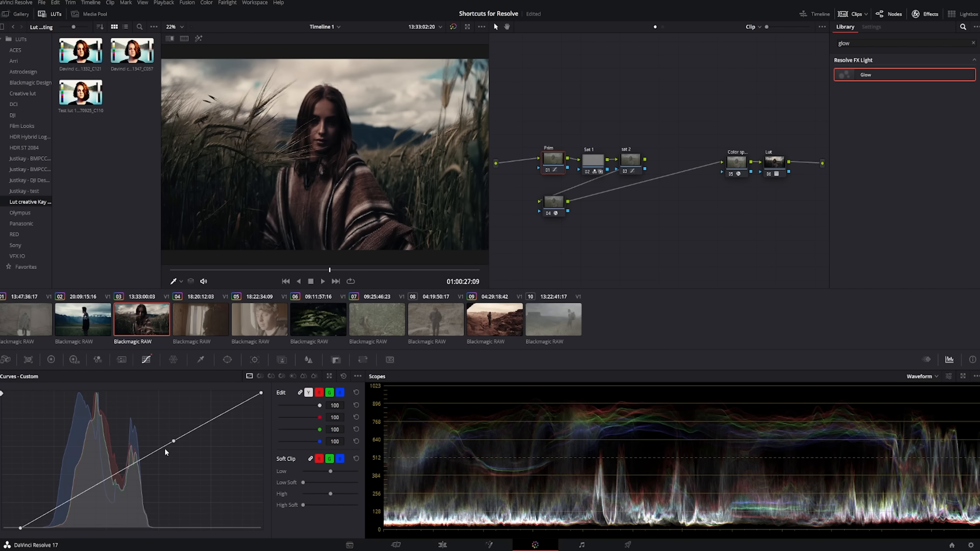
pyautogui.rightClick(20, 528)
pyautogui.moveTo(173, 441); pyautogui.dragTo(173, 431)
pyautogui.moveTo(90, 480); pyautogui.dragTo(87, 485)
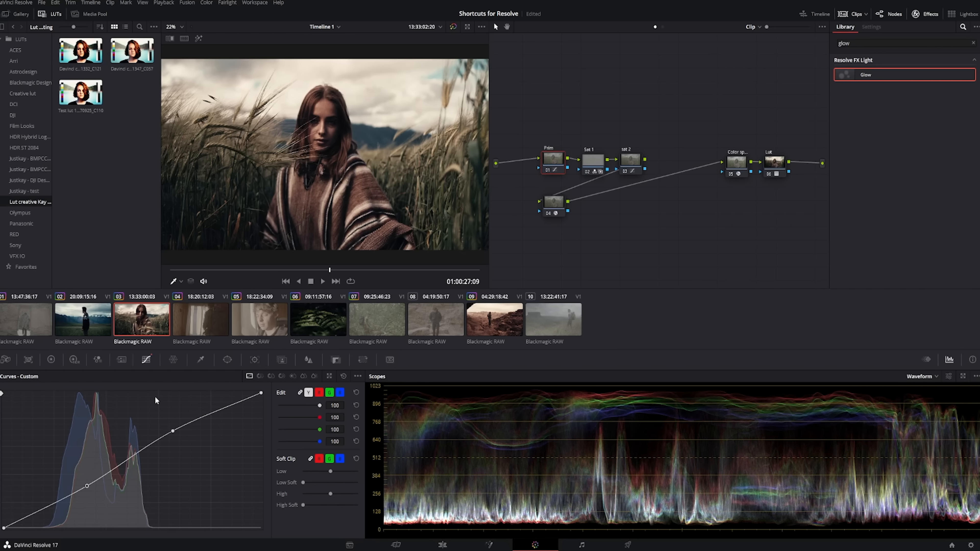
# Set the Camera Raw decoding of clip 03 to use Clip settings
pyautogui.click(6, 359)
pyautogui.click(77, 405)
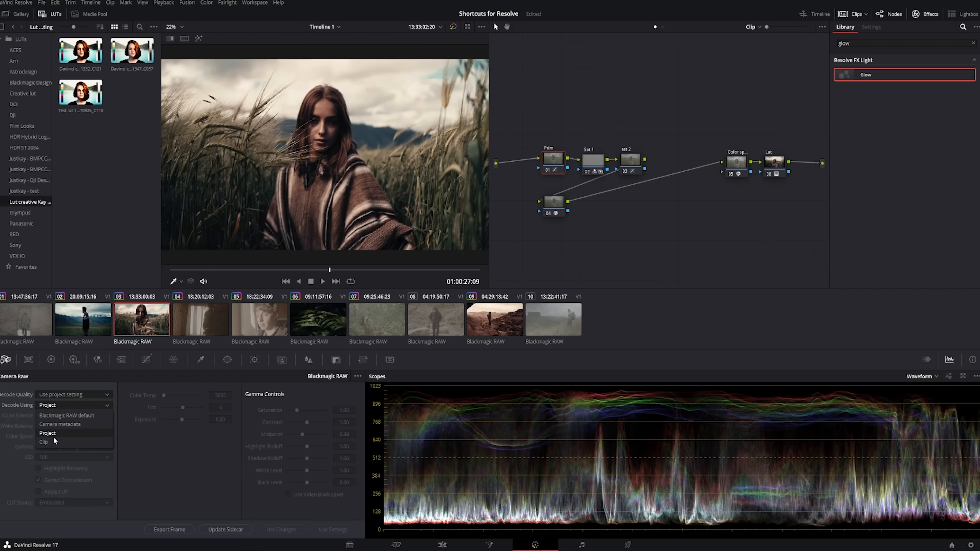
pyautogui.click(54, 441)
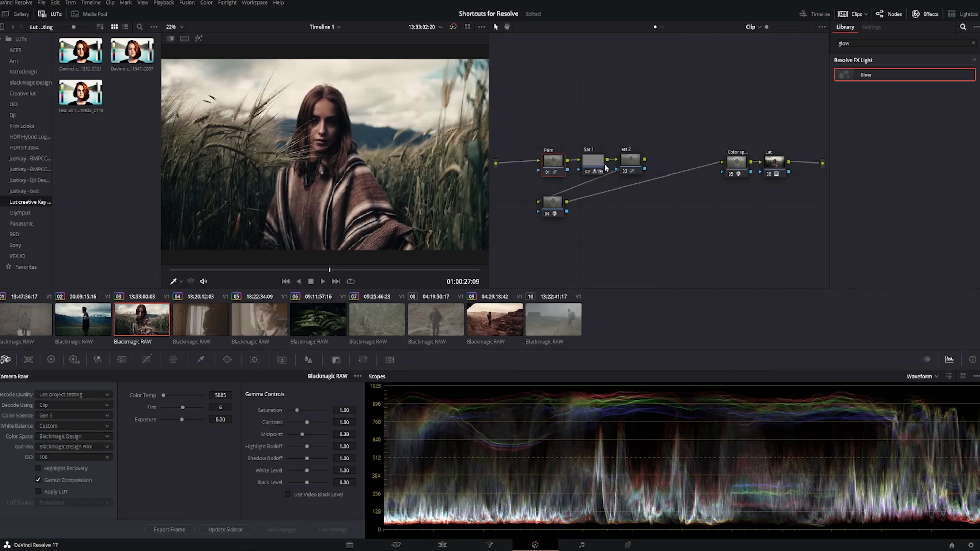
# On the Prim node's Hue Vs Hue curve, rotate the yellow-greens by about -26 and the oranges by about -6
pyautogui.click(632, 167)
pyautogui.click(555, 166)
pyautogui.click(146, 359)
pyautogui.click(260, 376)
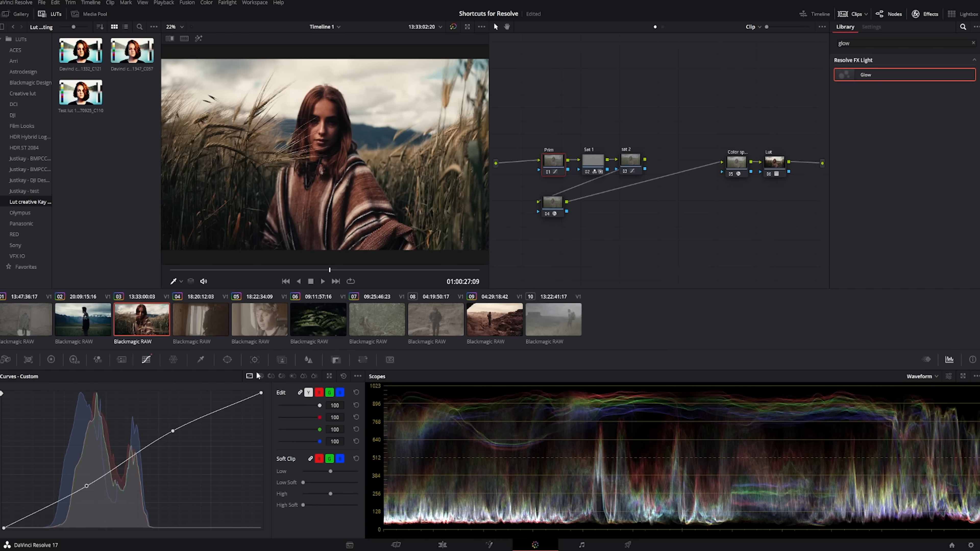
pyautogui.click(261, 378)
pyautogui.click(270, 376)
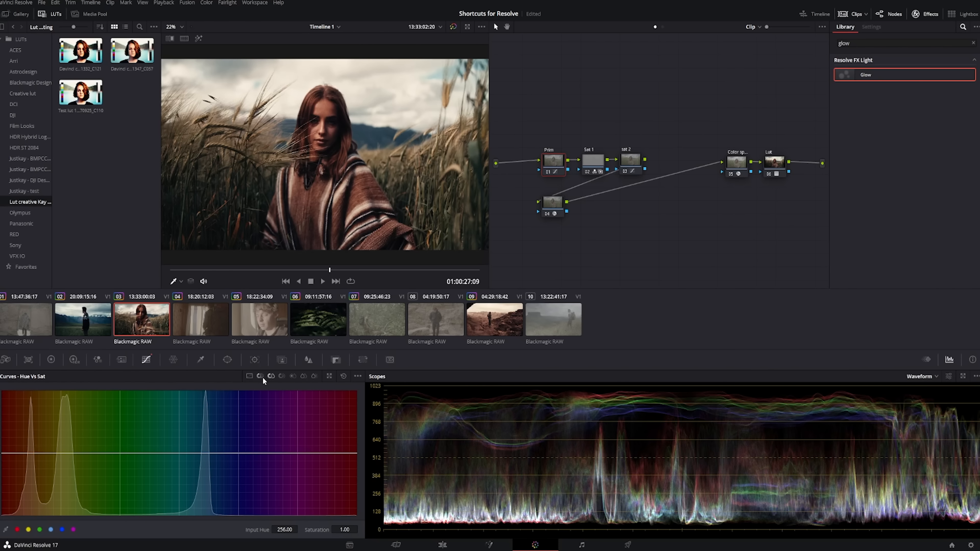
pyautogui.click(261, 376)
pyautogui.click(80, 454)
pyautogui.click(25, 453)
pyautogui.moveTo(80, 454); pyautogui.dragTo(101, 462)
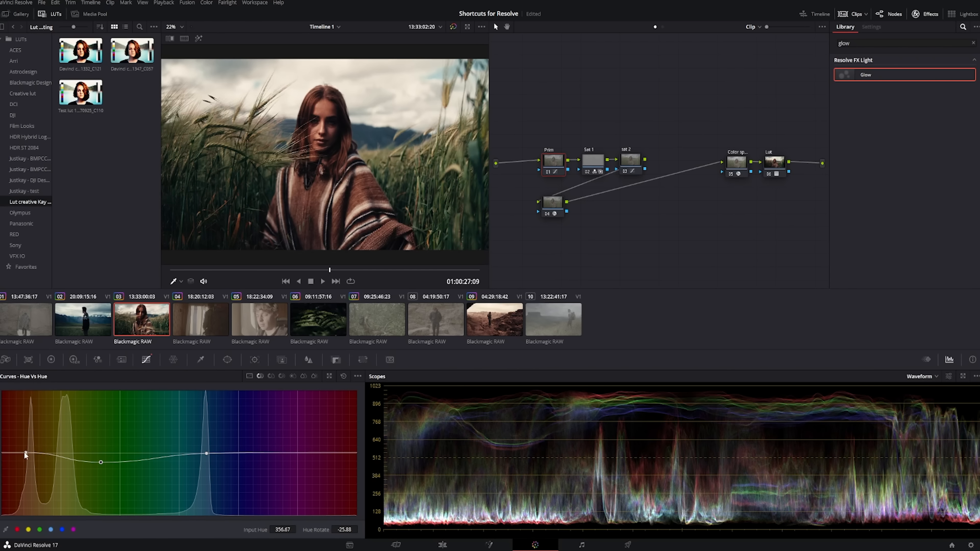
pyautogui.moveTo(24, 452); pyautogui.dragTo(23, 455)
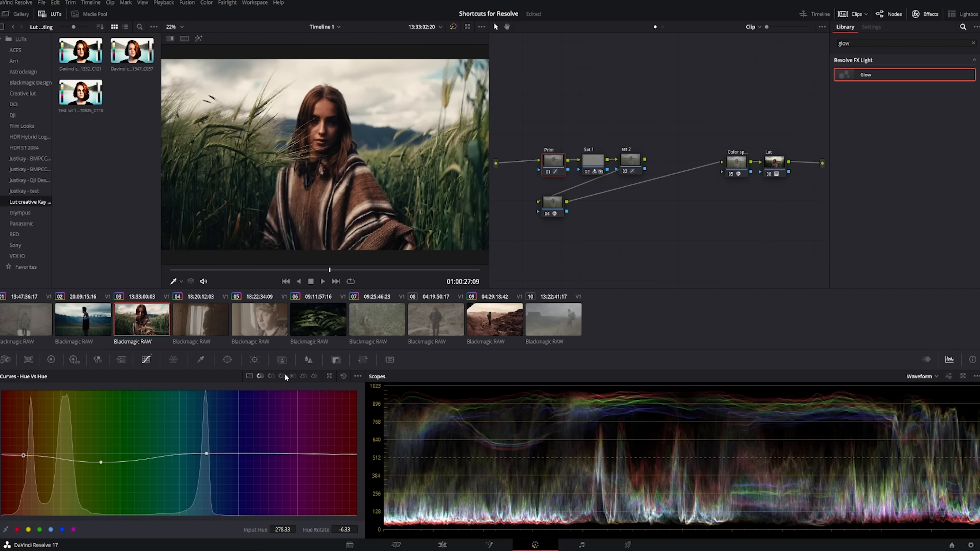
# On the sat 2 node's Hue Vs Sat curve, cut the blue saturation to about 0.28 and the green saturation to about 0.66
pyautogui.click(624, 165)
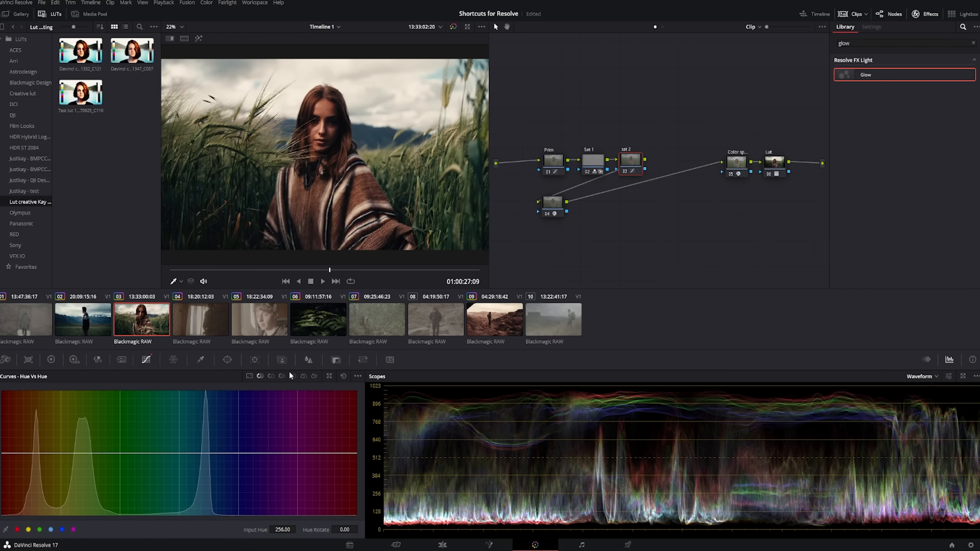
pyautogui.click(273, 376)
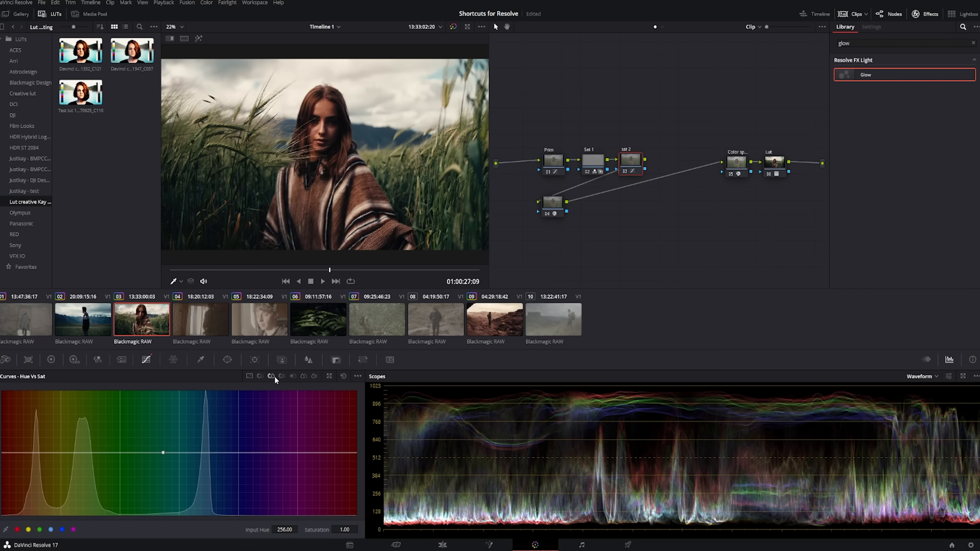
pyautogui.click(79, 451)
pyautogui.click(289, 451)
pyautogui.moveTo(235, 451); pyautogui.dragTo(227, 499)
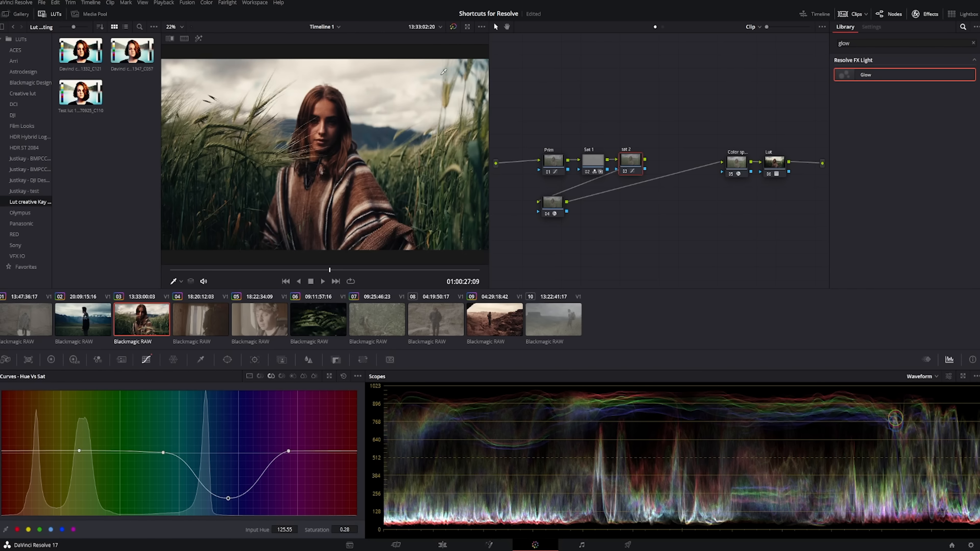
pyautogui.moveTo(163, 452); pyautogui.dragTo(120, 476)
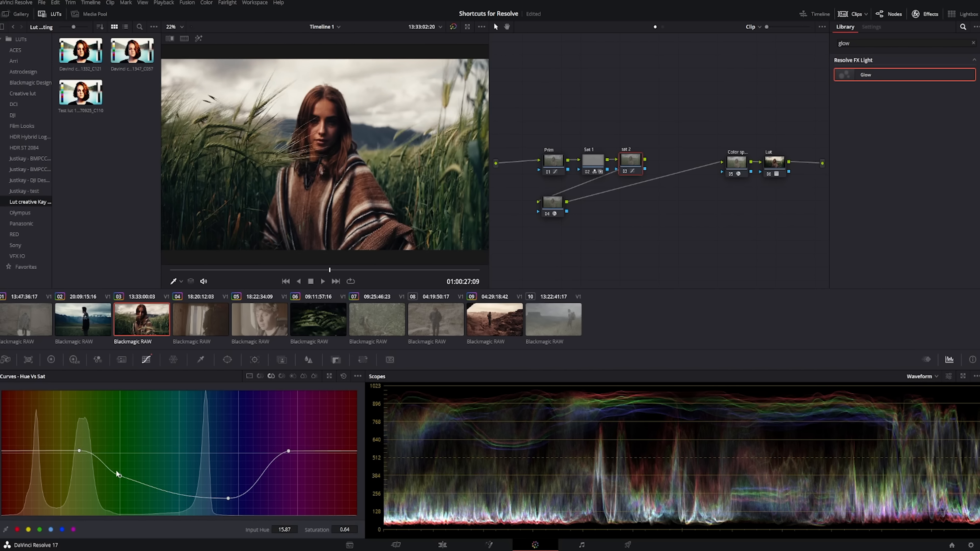
pyautogui.moveTo(79, 451); pyautogui.dragTo(122, 475)
# Raise the Camera Raw color temperature of clip 03 slightly, to about 5360
pyautogui.click(553, 161)
pyautogui.click(5, 359)
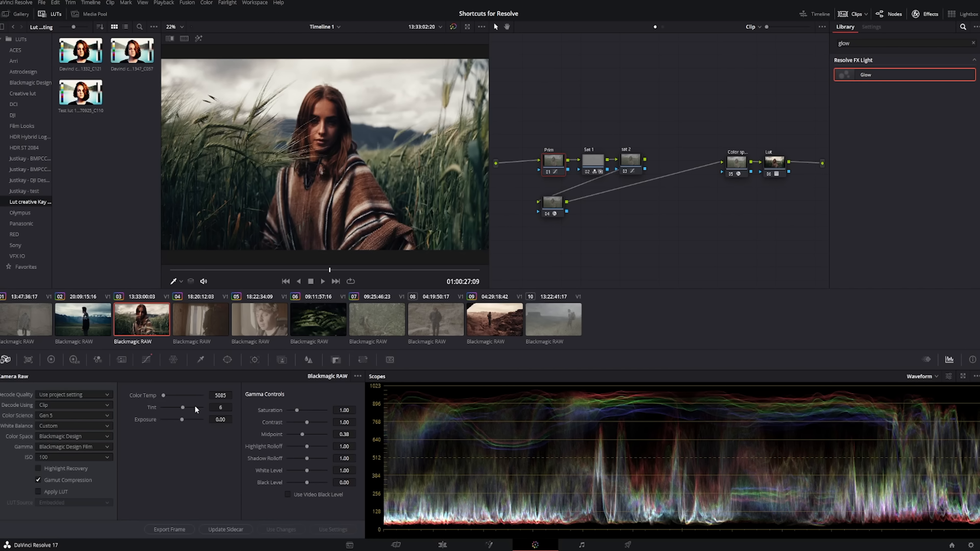
pyautogui.moveTo(220, 395); pyautogui.dragTo(224, 395)
# On the sat 2 node's Hue Vs Sat curve, pull down the pink-red saturation and slightly lower the magenta point
pyautogui.click(630, 161)
pyautogui.click(146, 360)
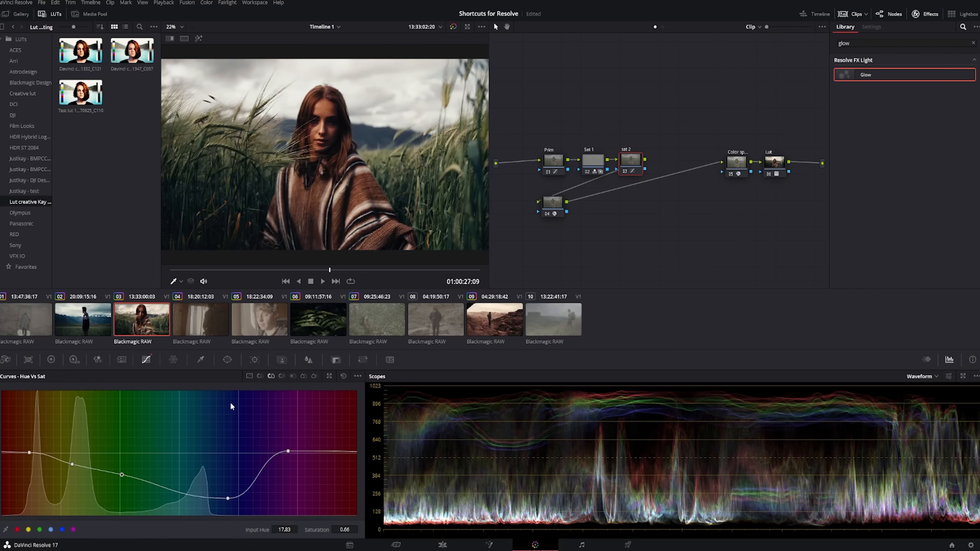
pyautogui.moveTo(349, 451); pyautogui.dragTo(346, 471)
pyautogui.moveTo(288, 451); pyautogui.dragTo(291, 456)
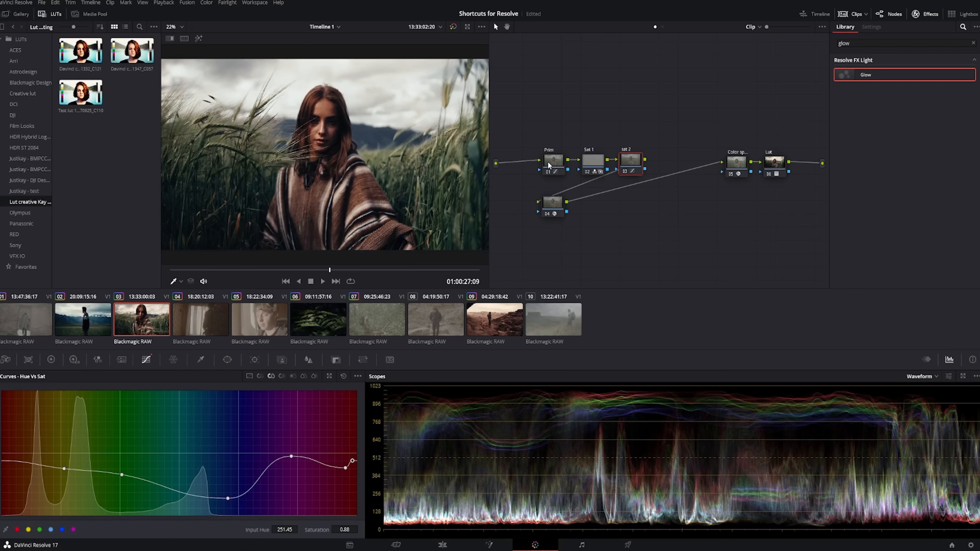
# On the Prim node's Hue Vs Hue curve, anchor the magentas, rotate the blues by about 16.7 and ease the green rotation
pyautogui.click(553, 164)
pyautogui.click(260, 376)
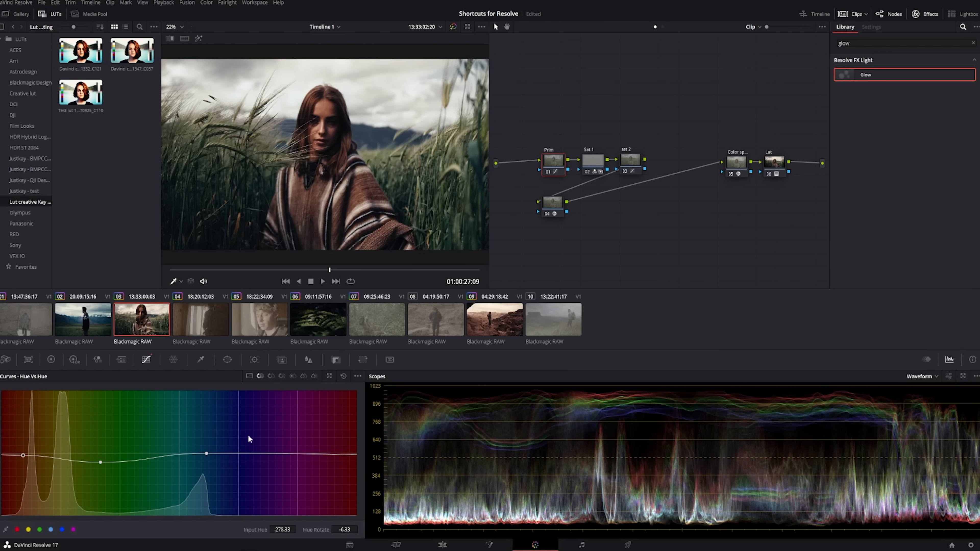
pyautogui.click(293, 454)
pyautogui.moveTo(207, 455)
pyautogui.mouseDown()
pyautogui.moveTo(210, 440)
pyautogui.moveTo(208, 475)
pyautogui.moveTo(213, 424)
pyautogui.moveTo(213, 449)
pyautogui.mouseUp()
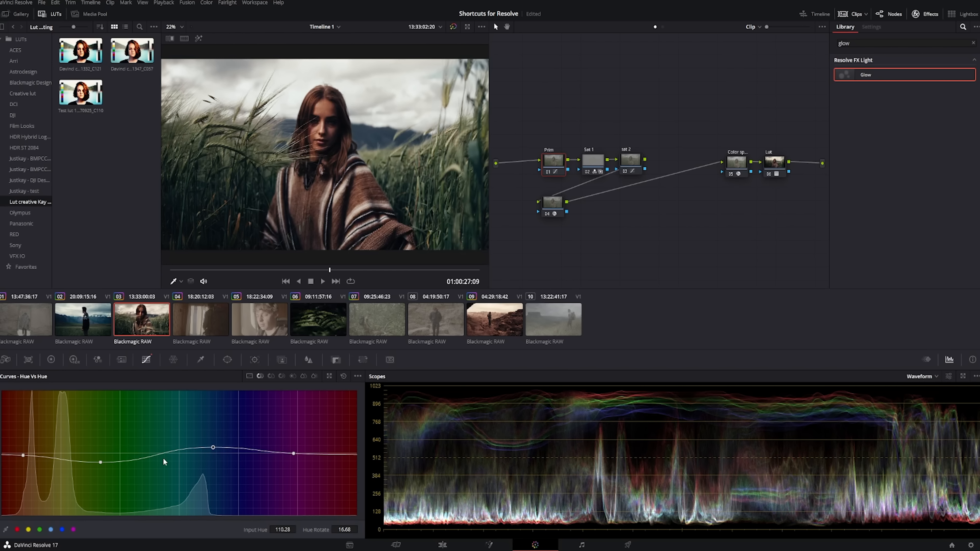
pyautogui.moveTo(104, 460); pyautogui.dragTo(101, 457)
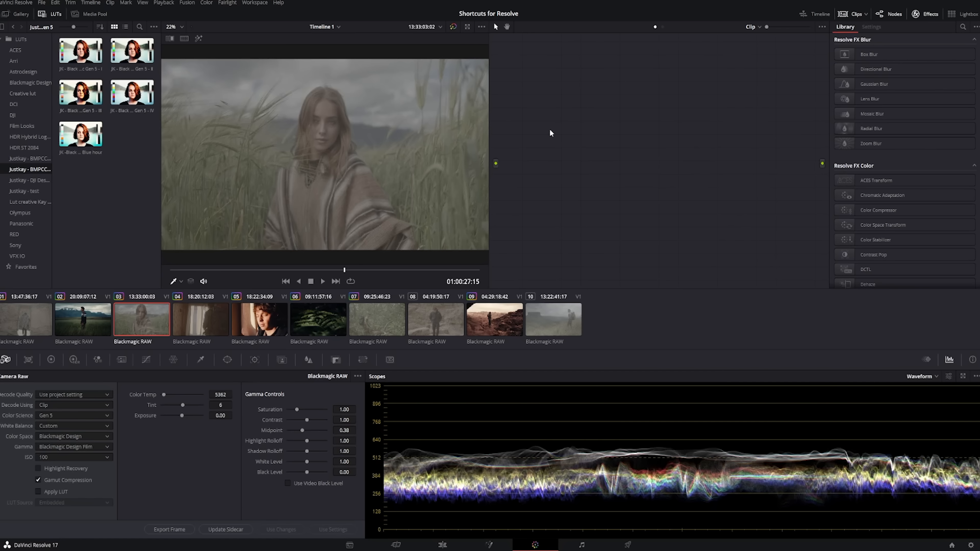
# Add a serial node to clip 03's empty node graph and apply the JK - Black Magic Gen 5 - IV LUT to it
pyautogui.hotkey('alt', 's')
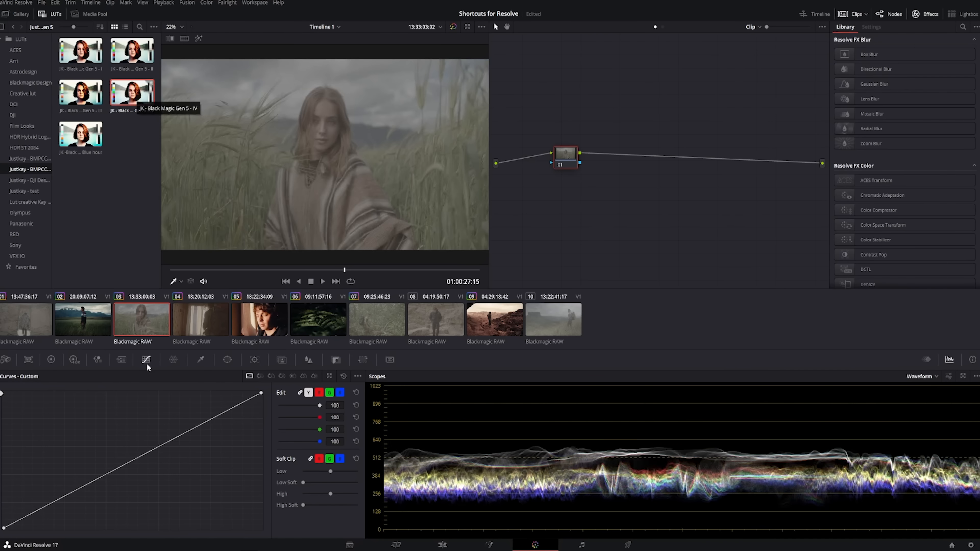
pyautogui.doubleClick(132, 91)
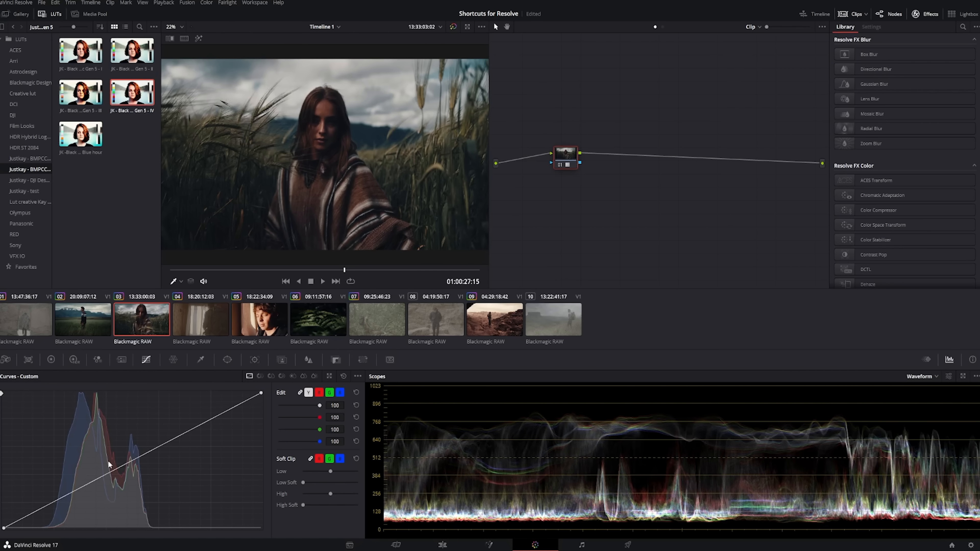
# On the LUT node's custom curve, lift the highlights slightly and add an anchor point in the shadows
pyautogui.moveTo(195, 427); pyautogui.dragTo(194, 422)
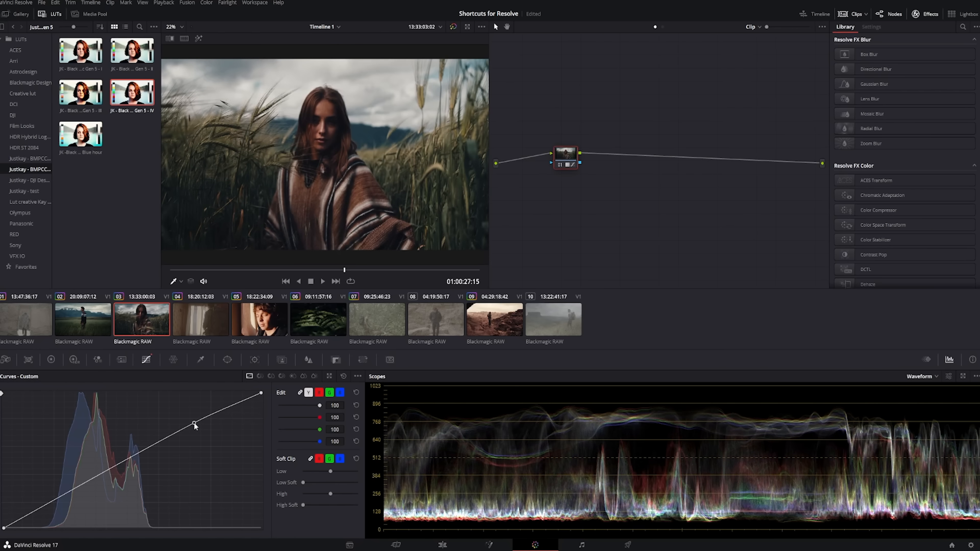
pyautogui.click(75, 490)
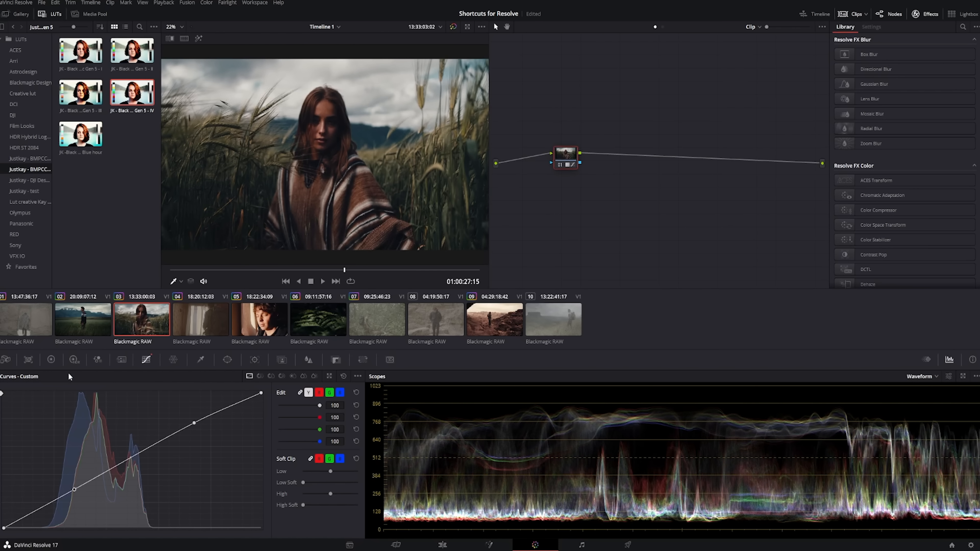
# Lower clip 03's Camera Raw color temperature to about 4756 and move the custom curve's highlight point down into the midtones to brighten them
pyautogui.click(5, 359)
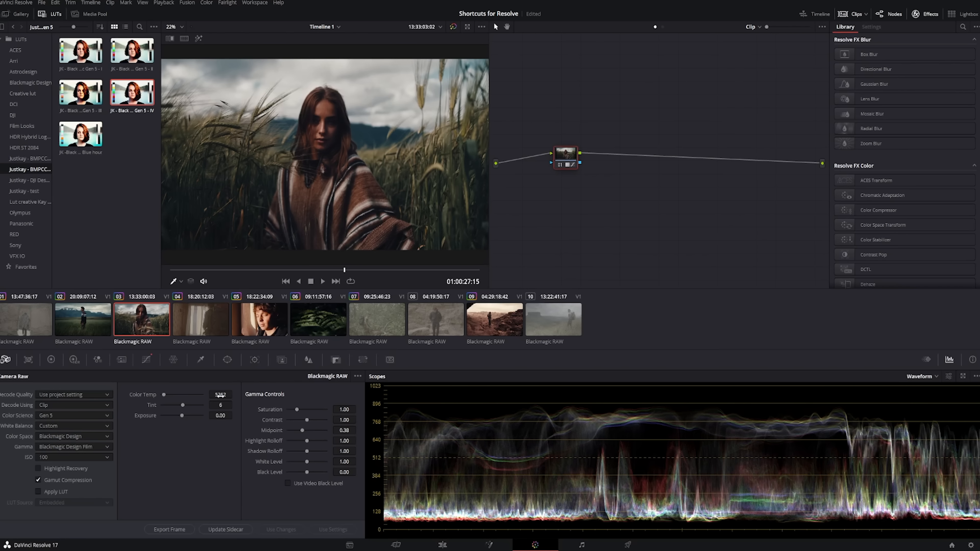
pyautogui.moveTo(220, 395); pyautogui.dragTo(193, 394)
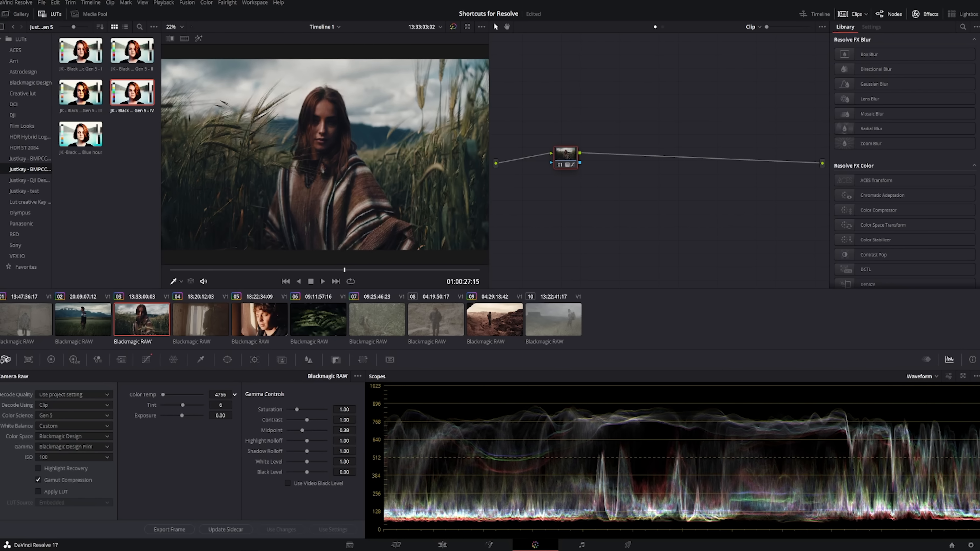
pyautogui.click(146, 360)
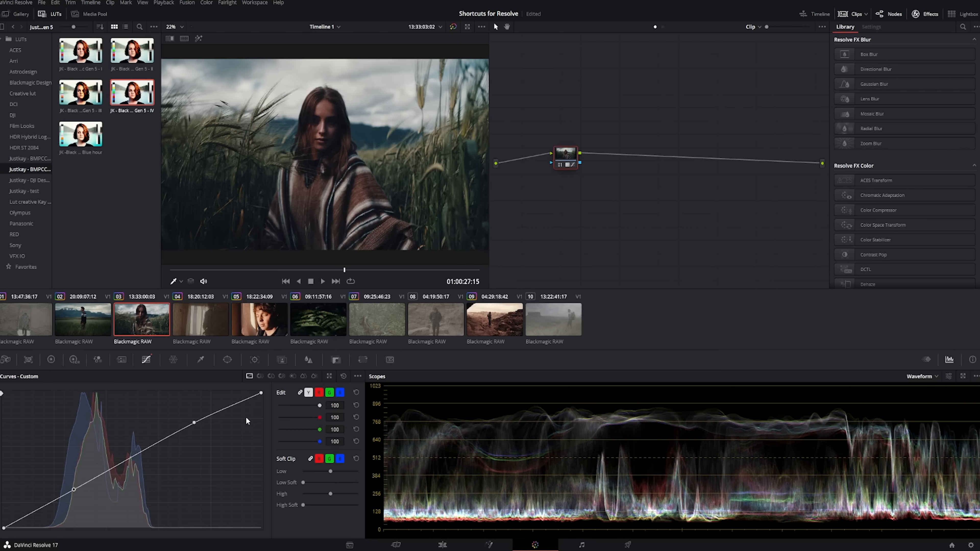
pyautogui.moveTo(194, 424); pyautogui.dragTo(149, 439)
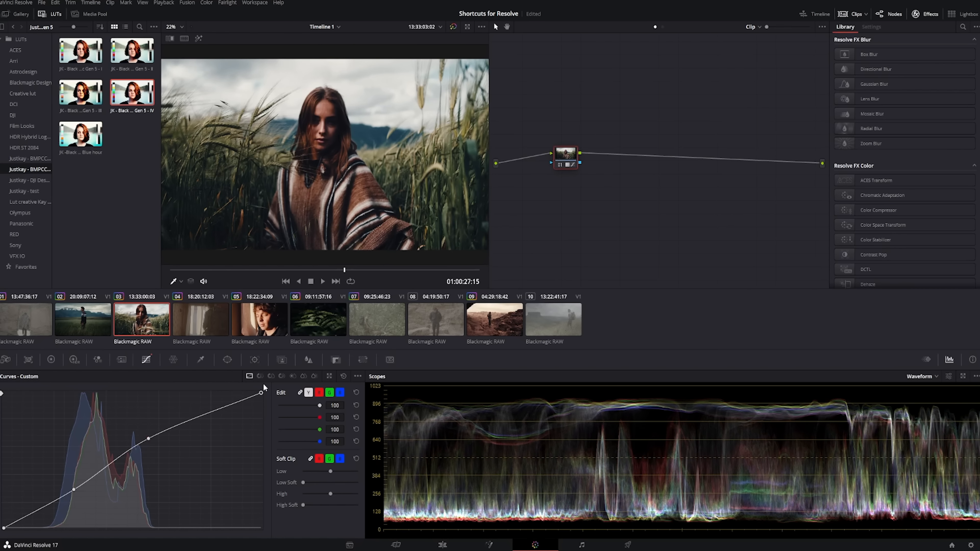
pyautogui.moveTo(263, 384); pyautogui.dragTo(186, 374)
pyautogui.moveTo(345, 269); pyautogui.dragTo(351, 268)
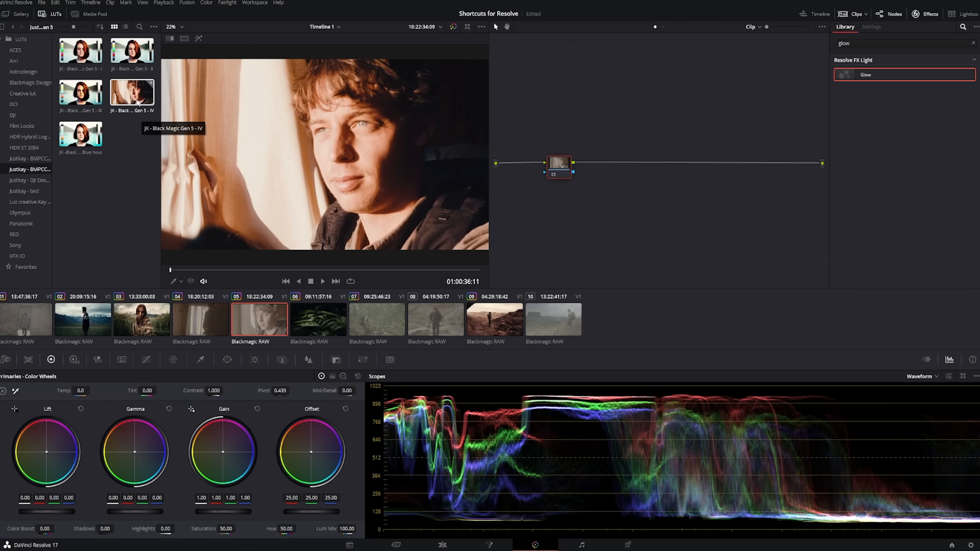
# Preview the JK - Black Magic Gen 5 - IV LUT on clips 01, 04, 07 and 10
pyautogui.click(49, 312)
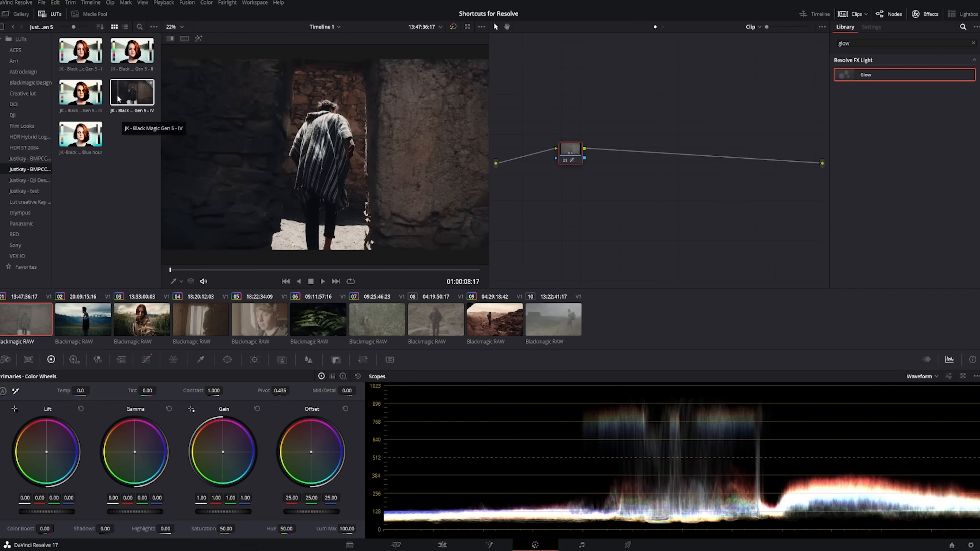
pyautogui.click(185, 316)
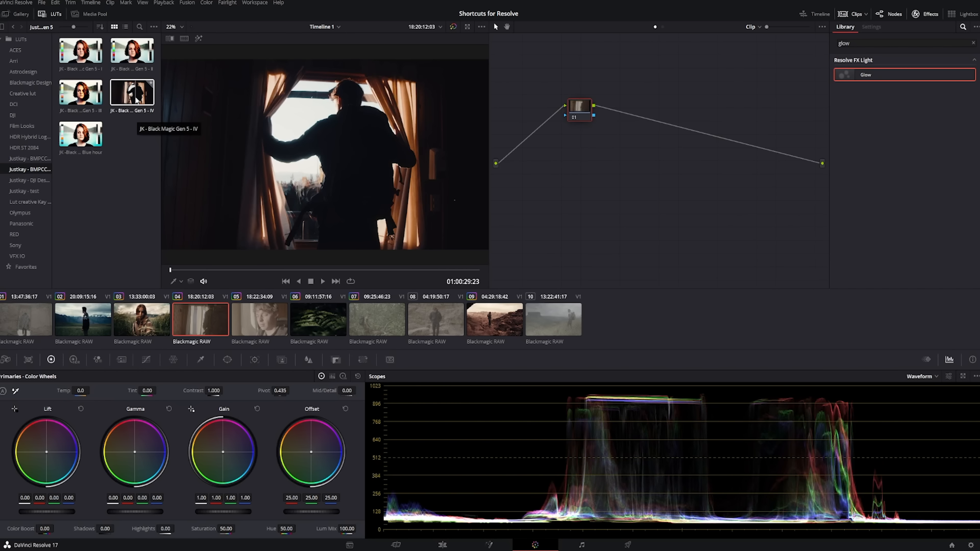
pyautogui.click(389, 316)
pyautogui.click(553, 319)
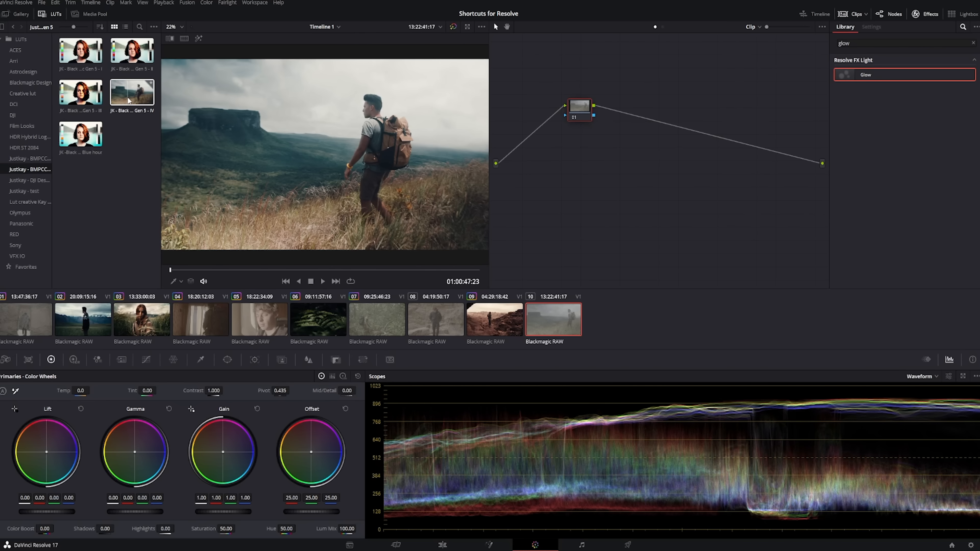
# On clip 02, reposition the node in line with the graph and apply the JK - Black Magic Gen 5 - IV LUT to it
pyautogui.click(83, 319)
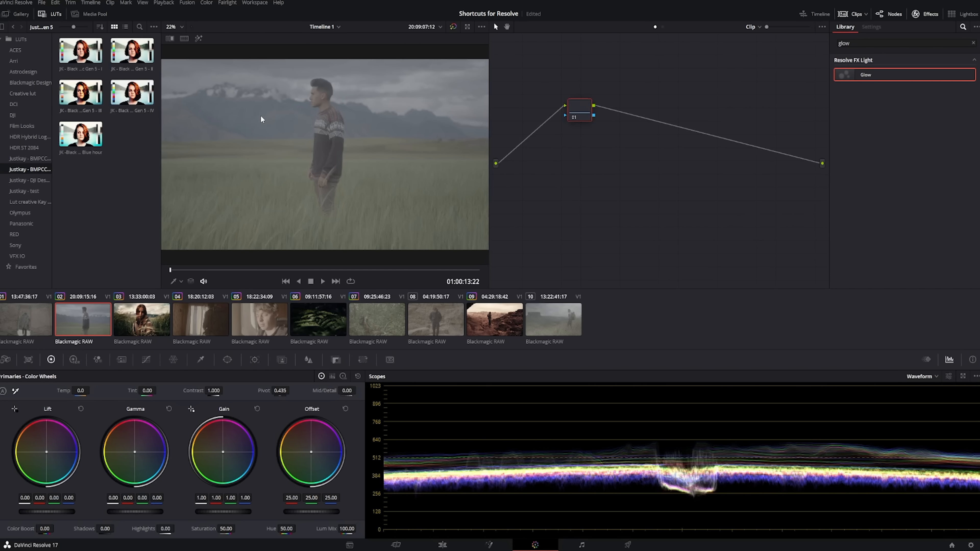
pyautogui.moveTo(574, 145); pyautogui.dragTo(566, 176)
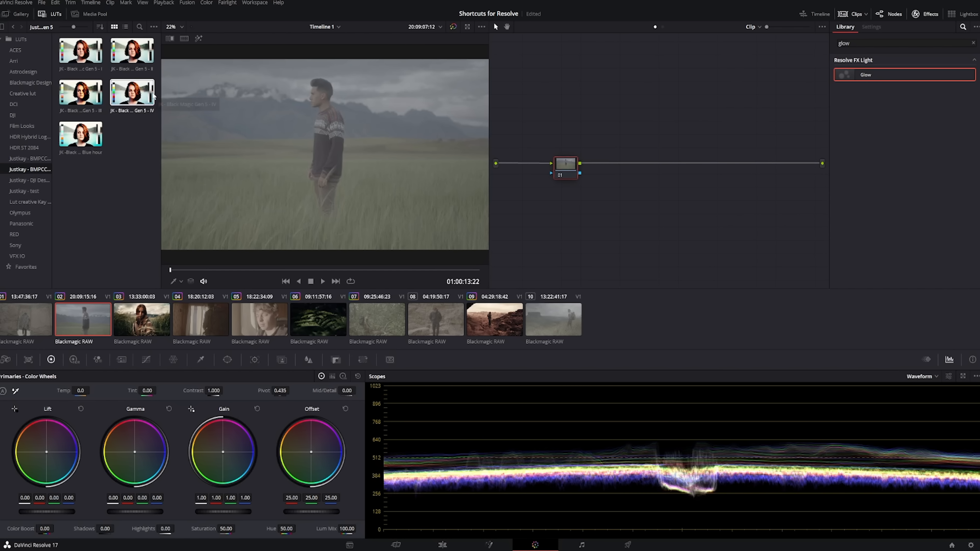
pyautogui.doubleClick(145, 95)
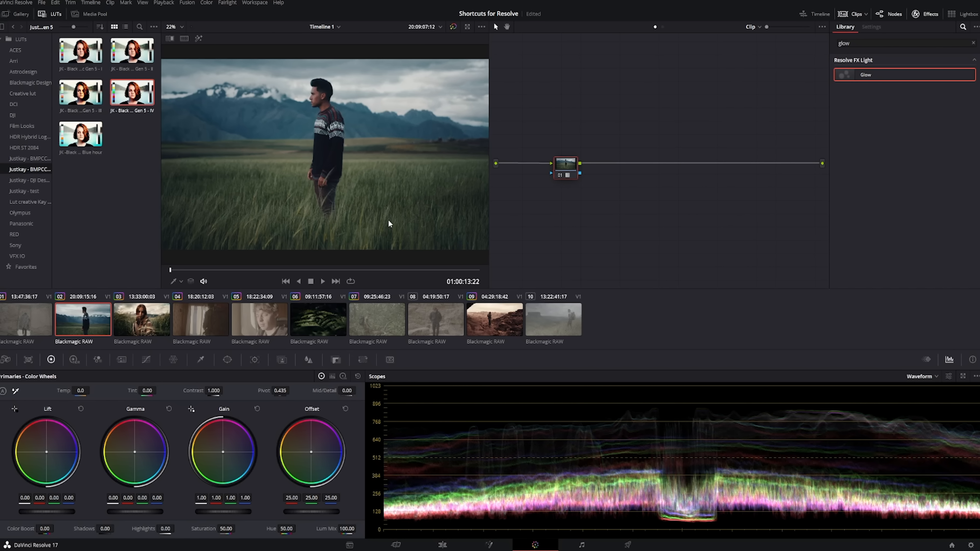
# Add a serial node after clip 02's LUT node and shape a linear window on it across the full width of the foreground grass
pyautogui.hotkey('alt', 's')
pyautogui.click(226, 360)
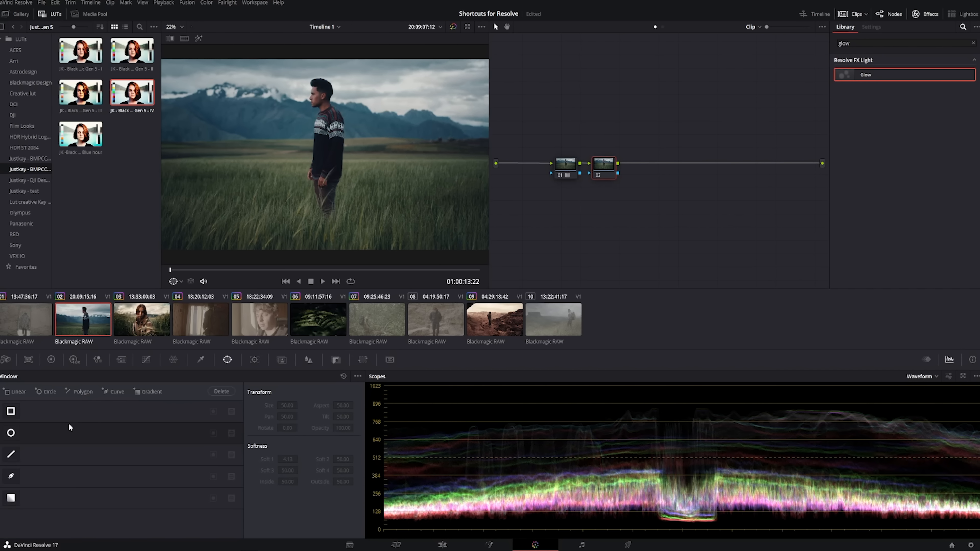
pyautogui.click(12, 411)
pyautogui.moveTo(259, 116); pyautogui.dragTo(163, 120)
pyautogui.moveTo(260, 193); pyautogui.dragTo(163, 199)
pyautogui.moveTo(391, 116); pyautogui.dragTo(584, 121)
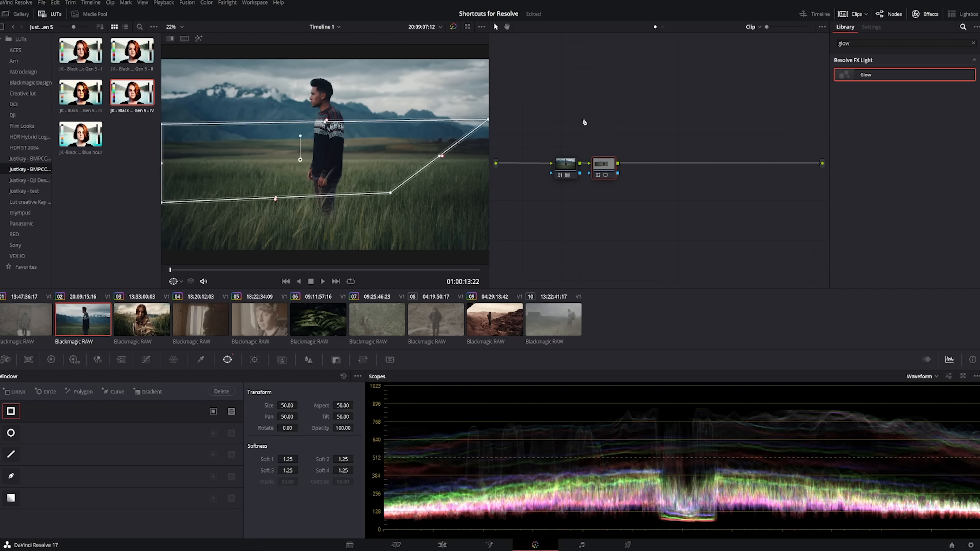
pyautogui.moveTo(390, 192); pyautogui.dragTo(492, 199)
pyautogui.moveTo(326, 159); pyautogui.dragTo(325, 224)
pyautogui.moveTo(325, 180); pyautogui.dragTo(326, 159)
pyautogui.moveTo(383, 256); pyautogui.dragTo(383, 265)
# Pull down the shadows on the windowed node's custom curve and set the window's Soft 2 to about 15.65
pyautogui.click(146, 360)
pyautogui.click(250, 376)
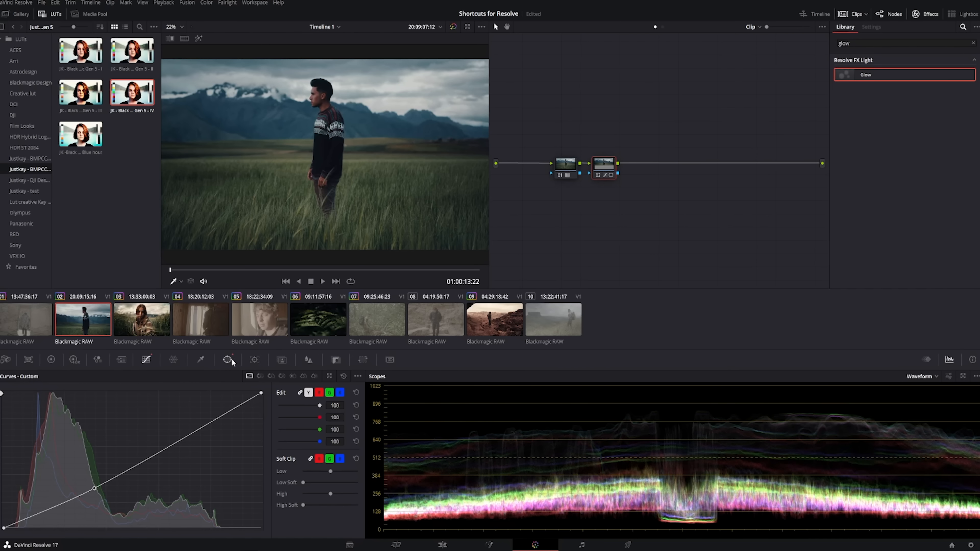
pyautogui.click(227, 360)
pyautogui.moveTo(342, 459); pyautogui.dragTo(341, 459)
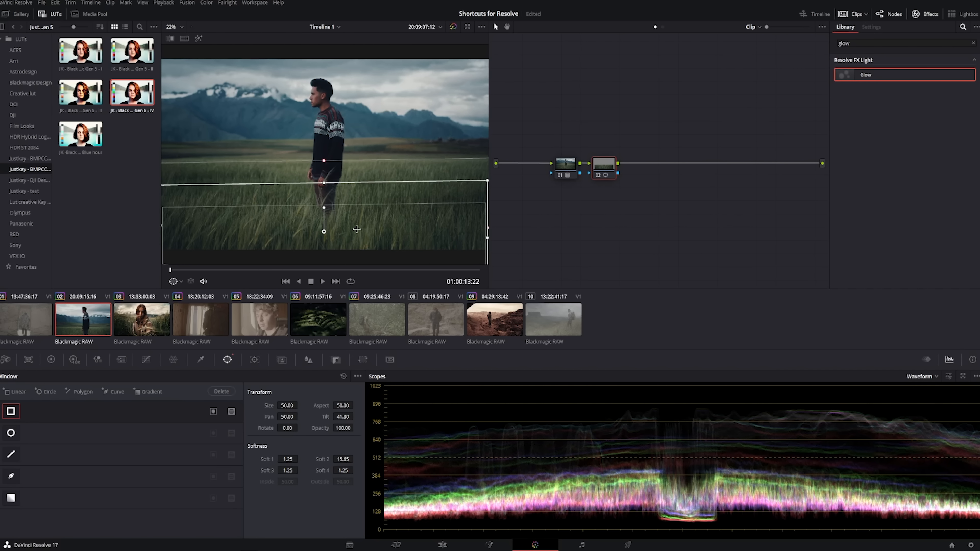
# Adjust the windowed node's shadow point, raise a highlight point into an S-curve, and compare the image with the node off and on
pyautogui.click(146, 359)
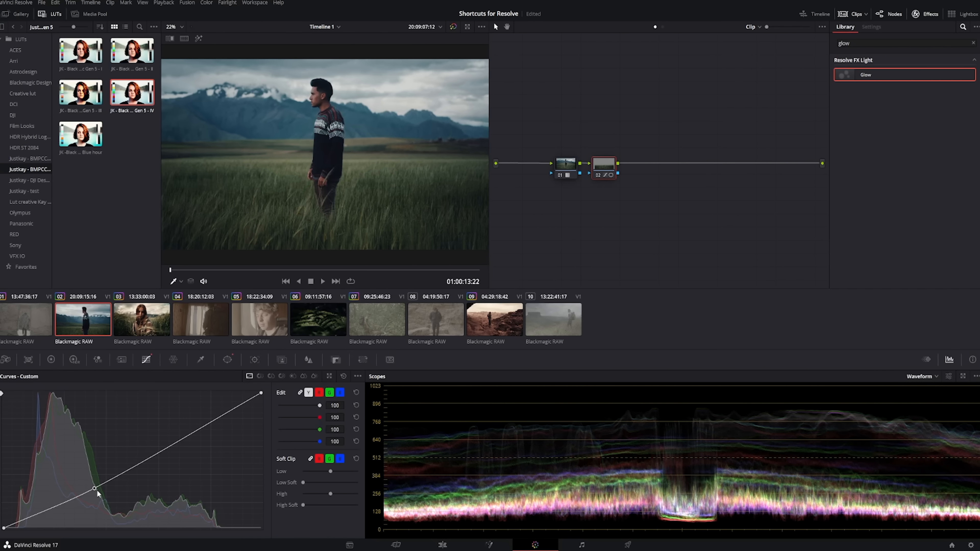
pyautogui.moveTo(94, 488); pyautogui.dragTo(91, 487)
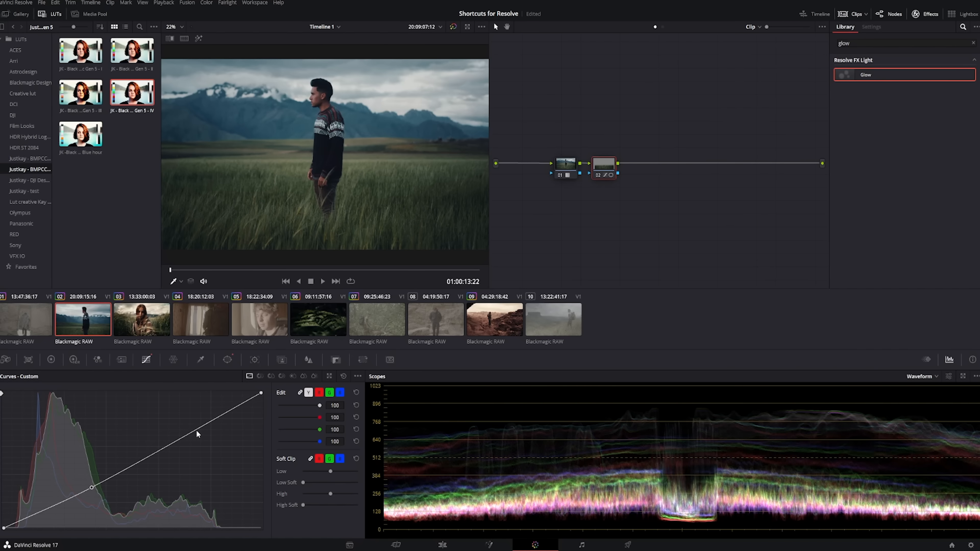
pyautogui.moveTo(206, 431); pyautogui.dragTo(199, 413)
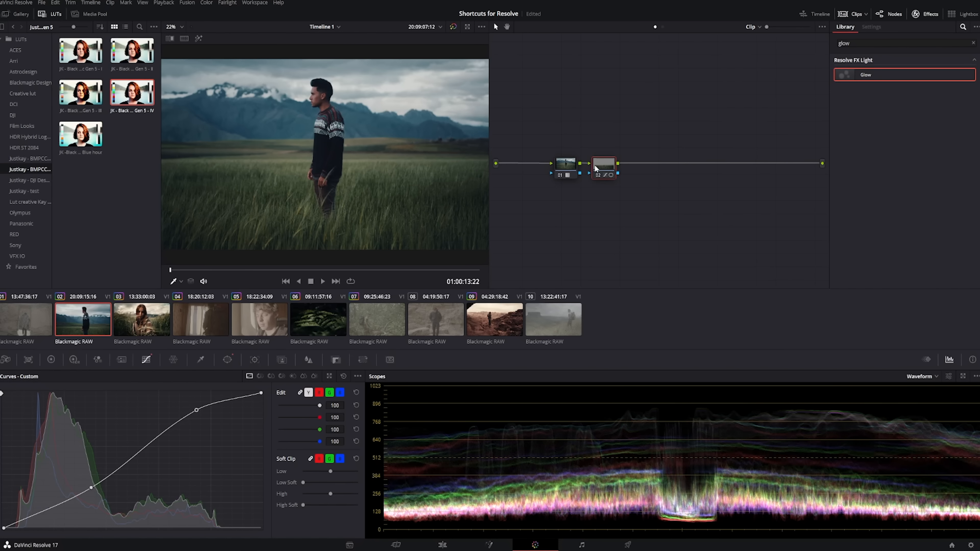
pyautogui.hotkey('ctrl', 'd')
pyautogui.hotkey('ctrl', 'd')
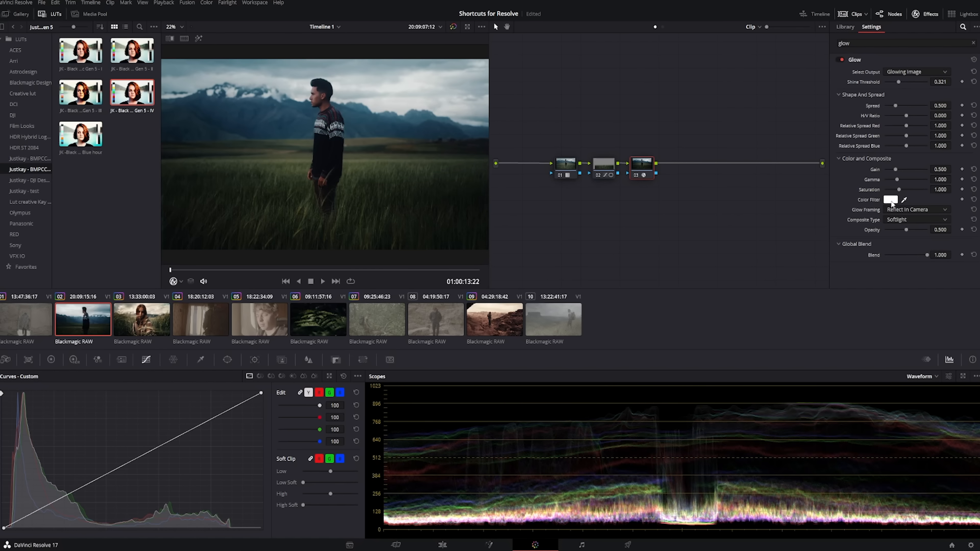
# Set the Glow color filter on clip 02's node 03 to orange (#ffa527)
pyautogui.click(890, 199)
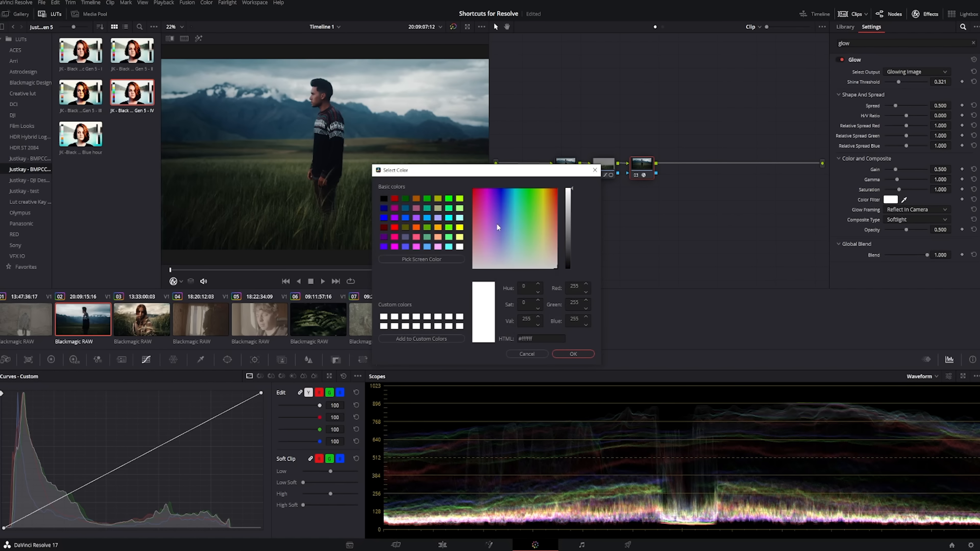
pyautogui.moveTo(497, 228); pyautogui.dragTo(550, 203)
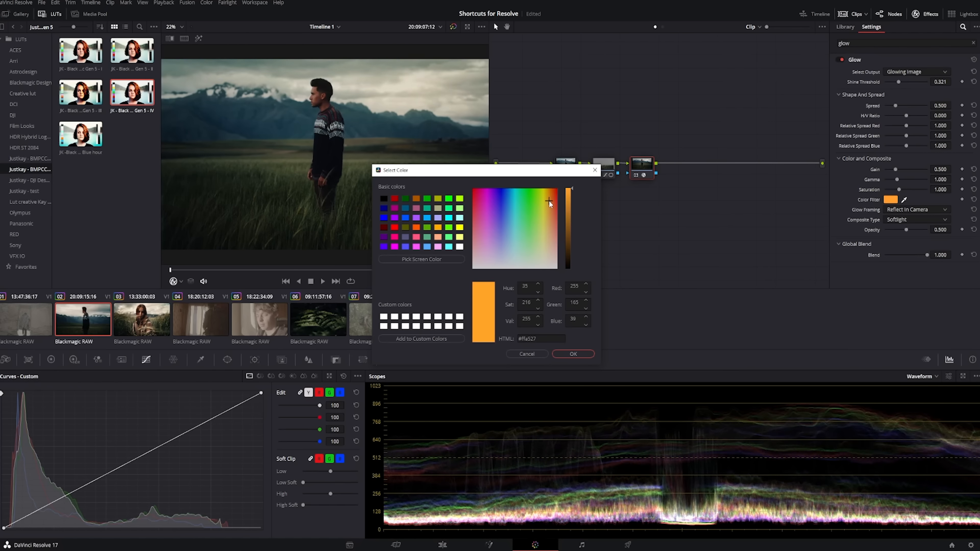
pyautogui.press('Return')
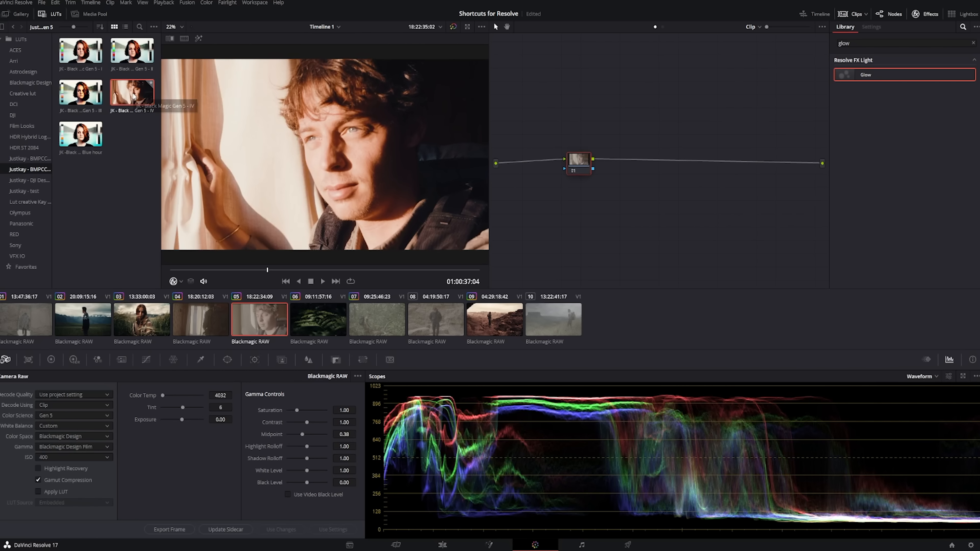
# Apply the JK - Black Magic Gen 5 - IV LUT to clip 05's node, then delete the node and undo the deletion
pyautogui.moveTo(133, 96); pyautogui.dragTo(598, 170)
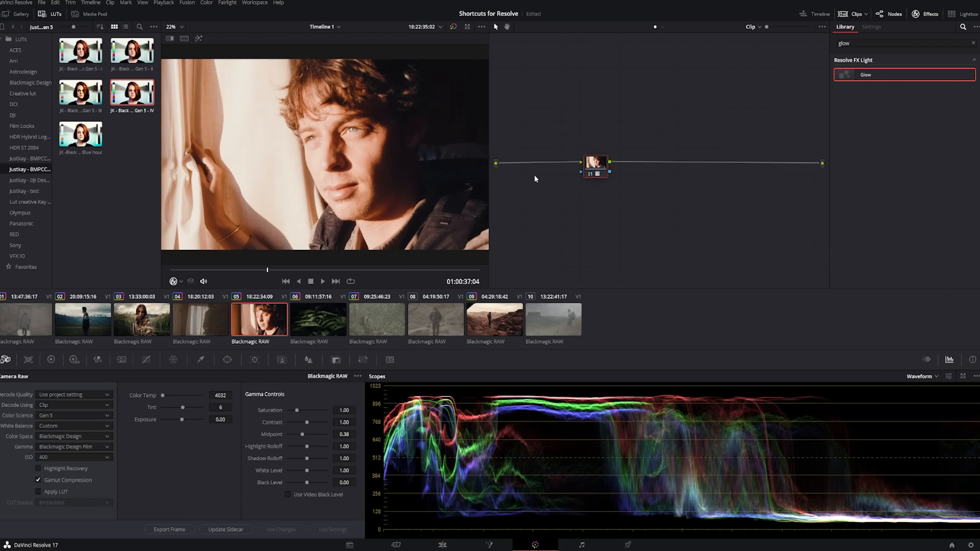
pyautogui.press('Delete')
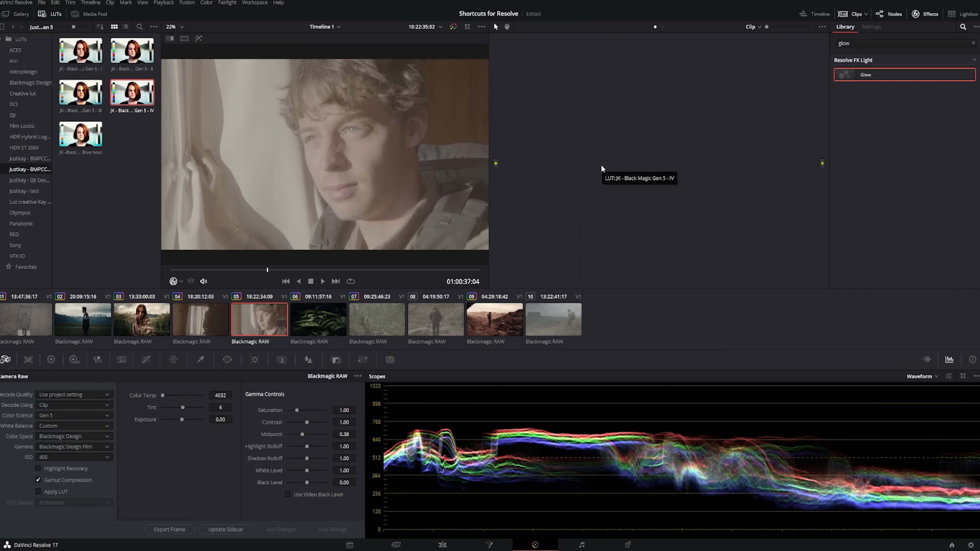
pyautogui.hotkey('ctrl', 'z')
# Add a serial node before clip 05's LUT node and pull down the highlights on its custom curve
pyautogui.hotkey('shift', 's')
pyautogui.moveTo(583, 199); pyautogui.dragTo(537, 173)
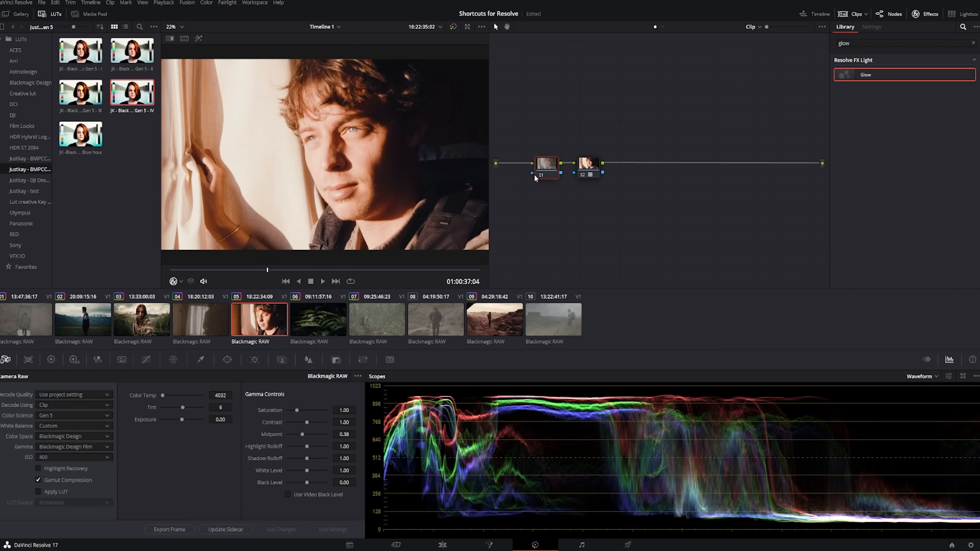
pyautogui.click(145, 359)
pyautogui.click(199, 439)
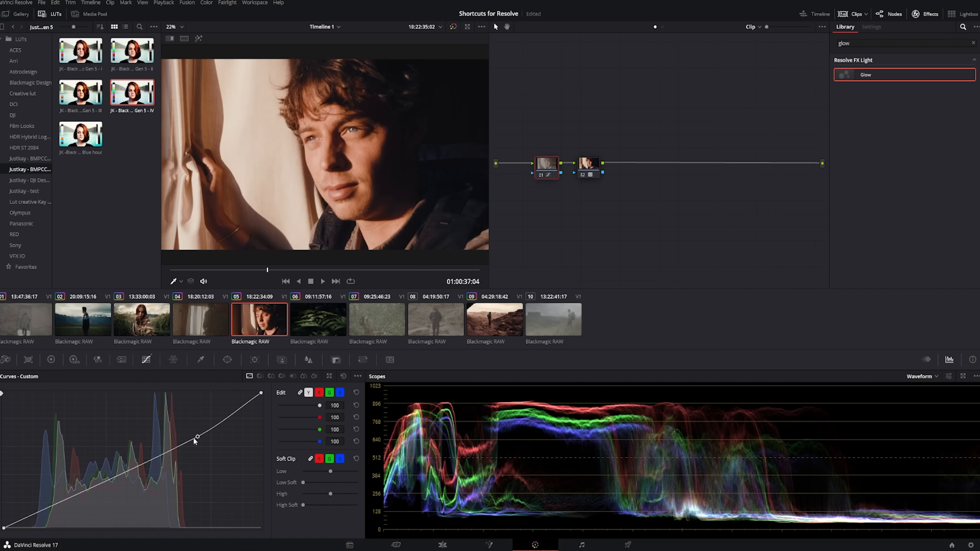
# Add a serial node with Glow after clip 05's LUT node, set its color filter to yellow (#fcff30) and reduce the Global Blend
pyautogui.hotkey('alt', 's')
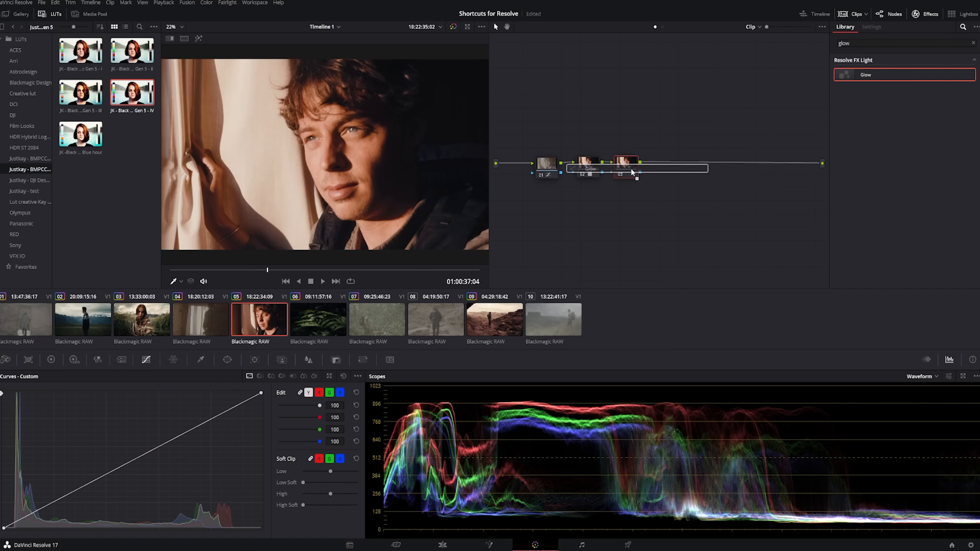
pyautogui.moveTo(631, 172); pyautogui.dragTo(627, 168)
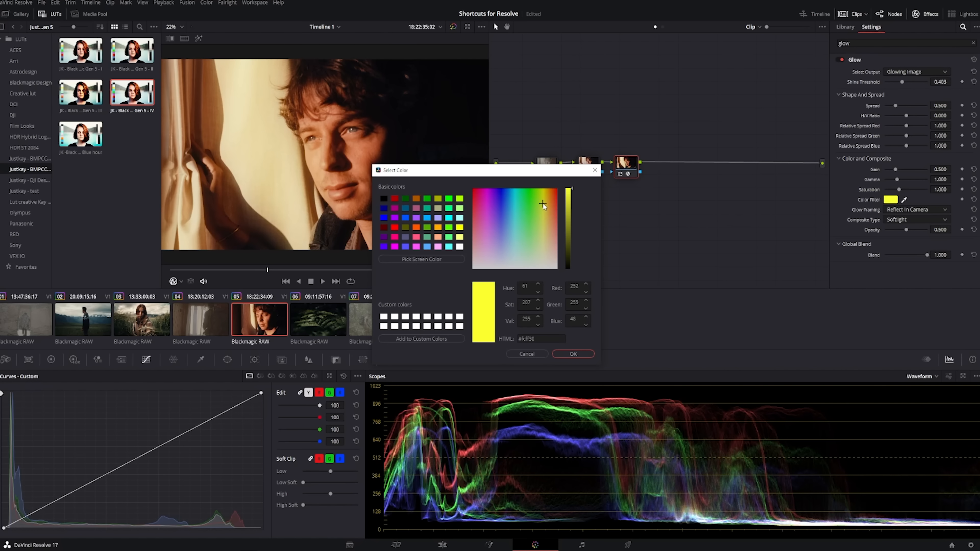
pyautogui.click(573, 354)
pyautogui.moveTo(927, 254); pyautogui.dragTo(903, 256)
# Fine-tune the highlight point on the custom curve of clip 05's first node
pyautogui.click(546, 166)
pyautogui.moveTo(197, 436); pyautogui.dragTo(195, 436)
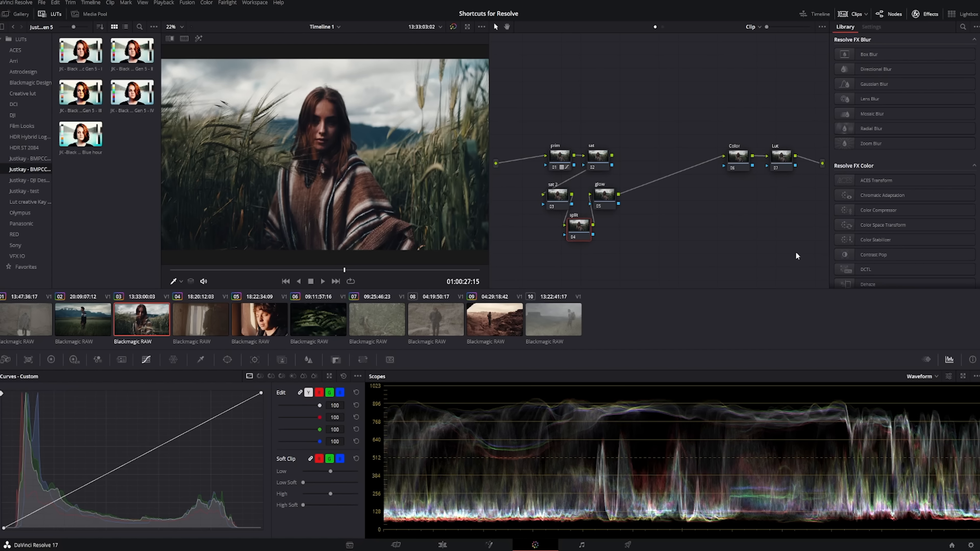
# Generate a 65 Point Cube LUT from clip 03's grade
pyautogui.rightClick(138, 323)
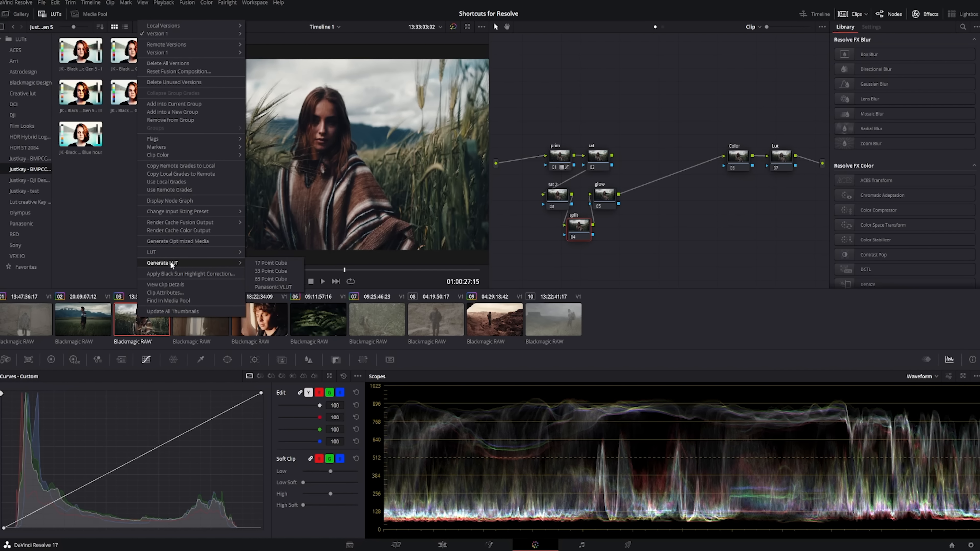
pyautogui.click(276, 280)
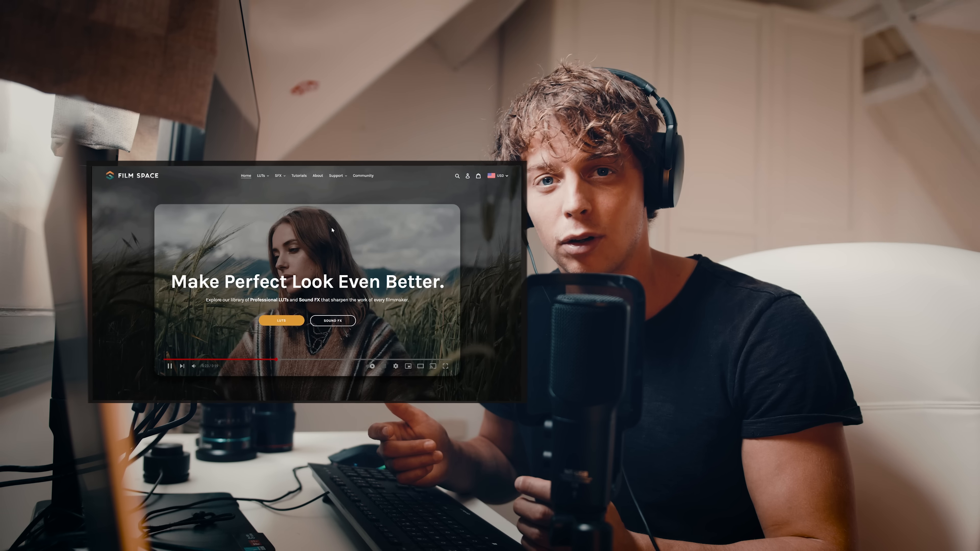
# Switch to the Film Space website, browse the Tutorials page and open the Editing Program filter
pyautogui.click(299, 176)
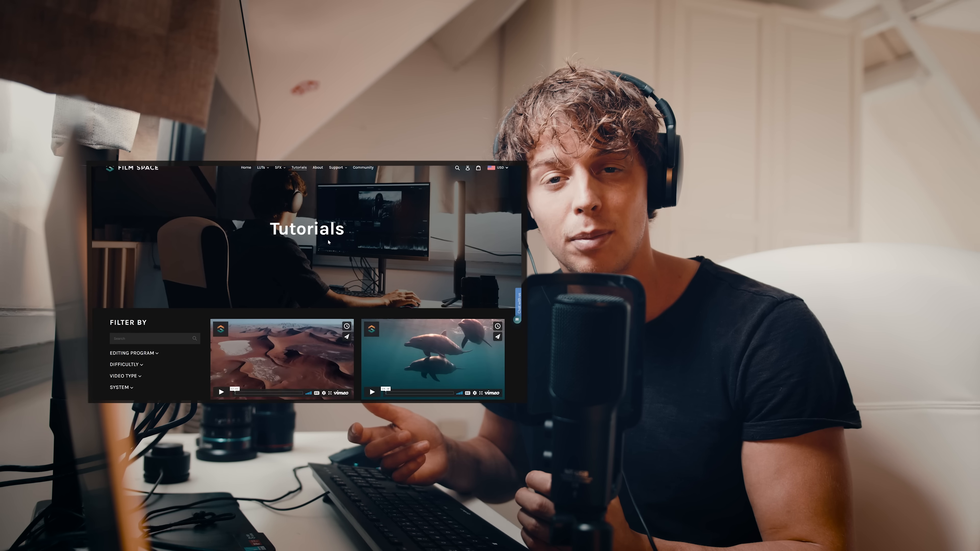
pyautogui.scroll(-5, 329, 240)
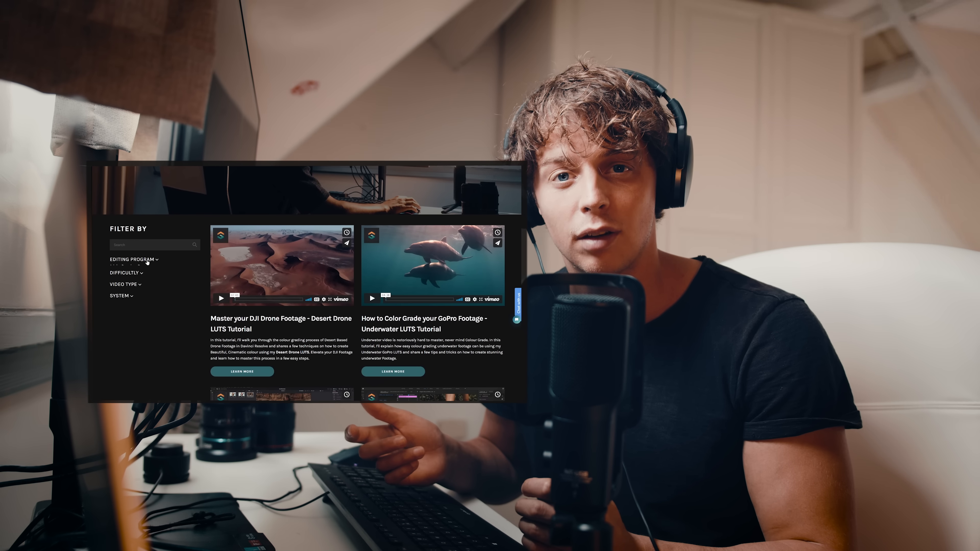
pyautogui.click(148, 261)
pyautogui.click(141, 283)
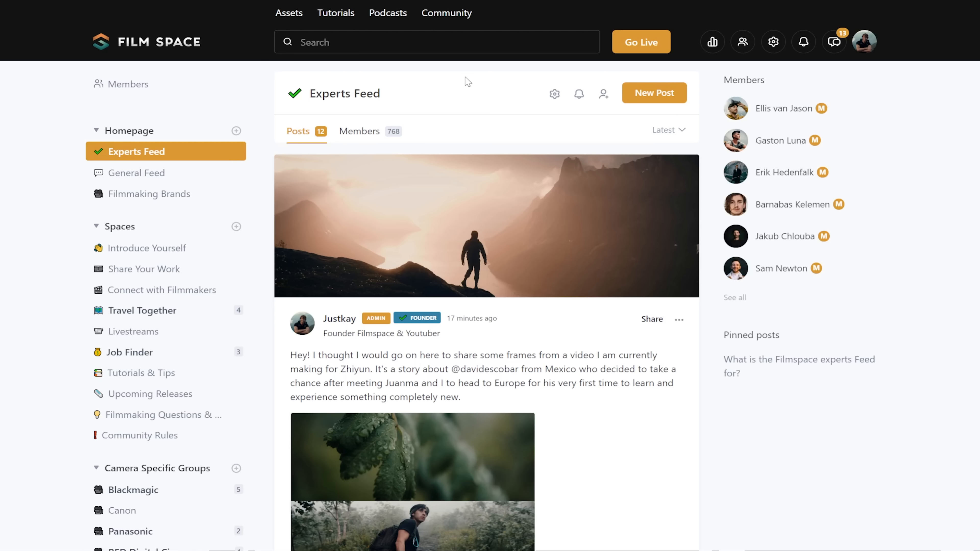
# Look through the posts in the Film Space community's Experts Feed
pyautogui.scroll(-10, 460, 88)
pyautogui.scroll(-15, 460, 88)
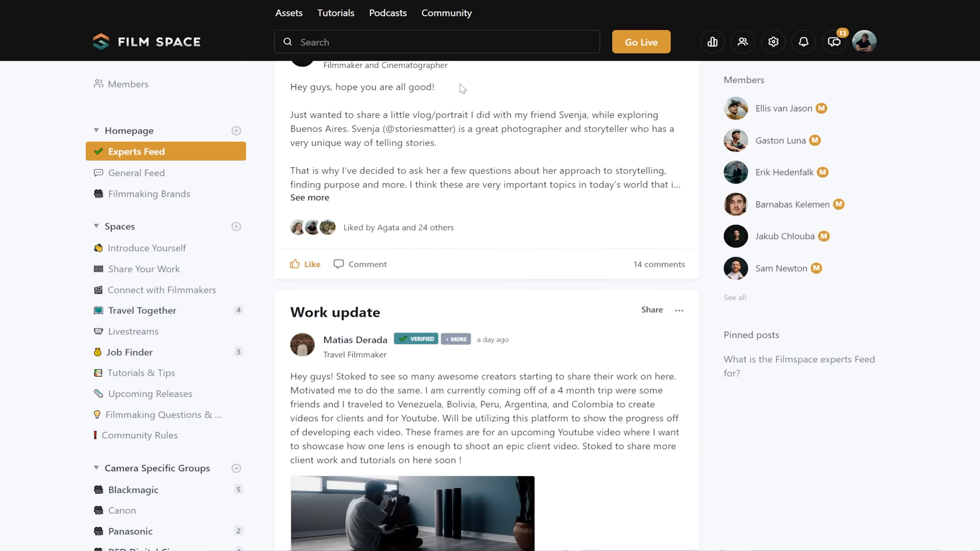
# Look through the Film Space community's Experts Feed, General Feed and Filmmaking Brands pages and the Blackmagic camera group
pyautogui.scroll(-15, 460, 88)
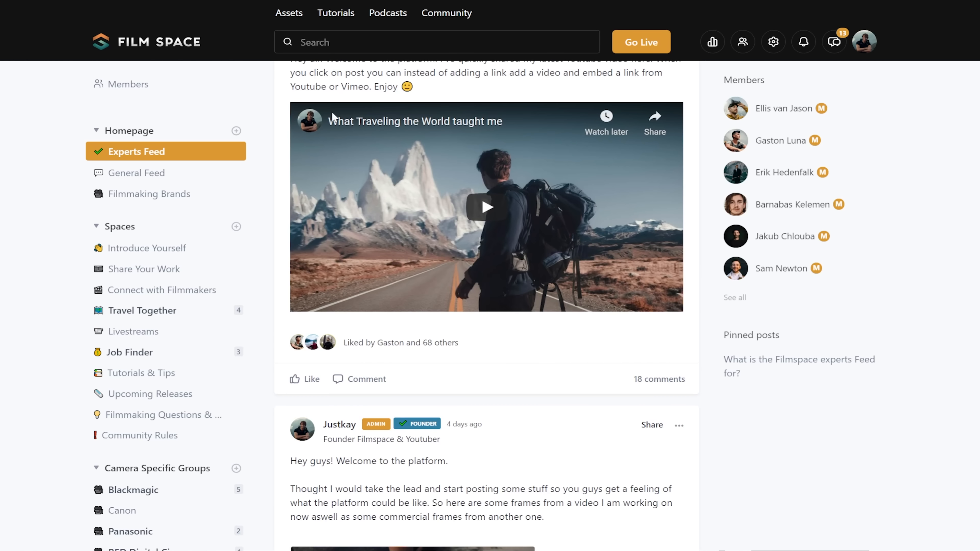
pyautogui.click(134, 174)
pyautogui.click(149, 194)
pyautogui.scroll(-4, 145, 209)
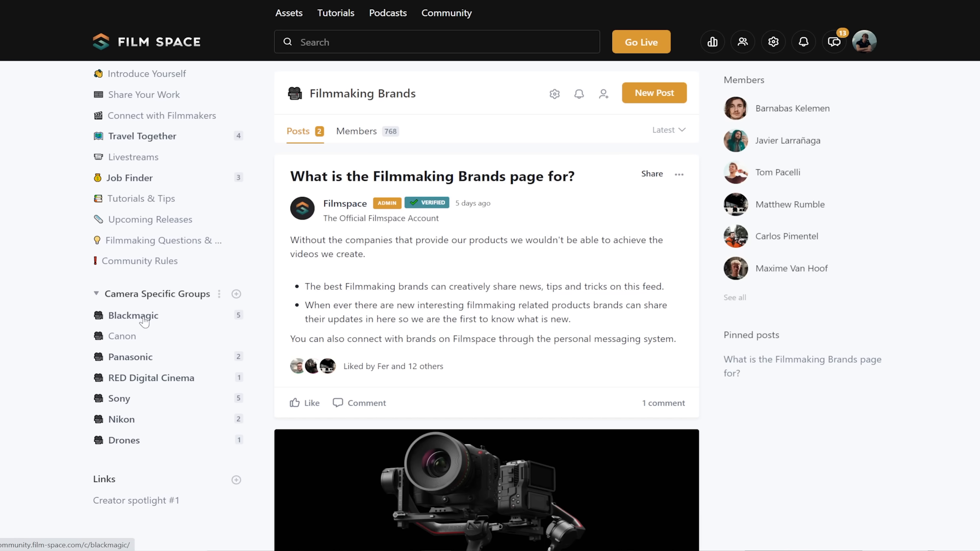
pyautogui.click(143, 318)
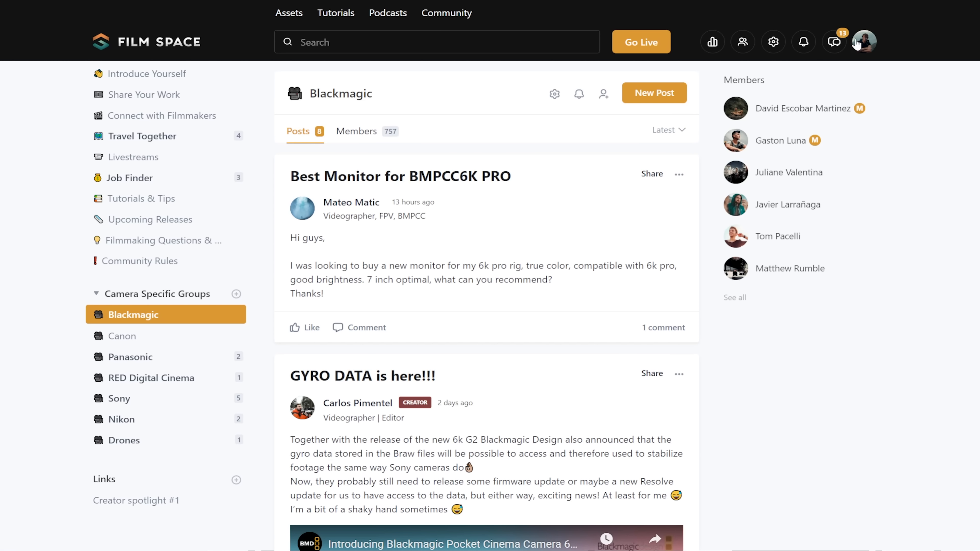
pyautogui.scroll(4, 170, 199)
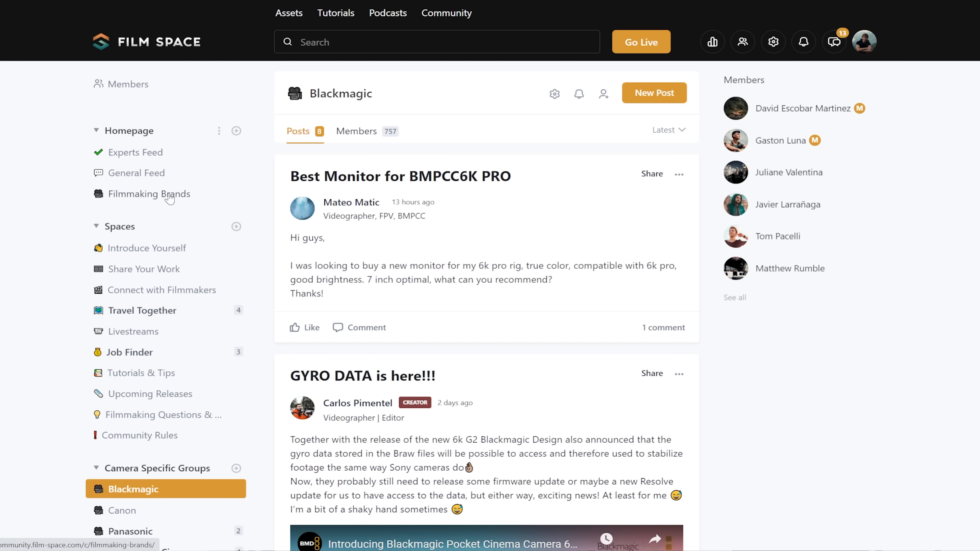
# Open the Film Space community's Members directory and look through the member profiles
pyautogui.click(168, 95)
pyautogui.scroll(-15, 460, 223)
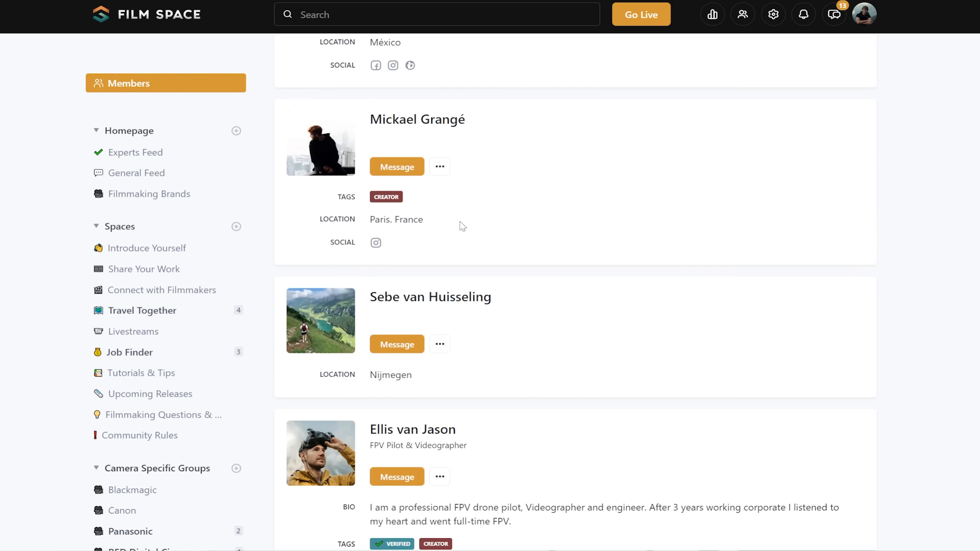
pyautogui.scroll(-9, 463, 226)
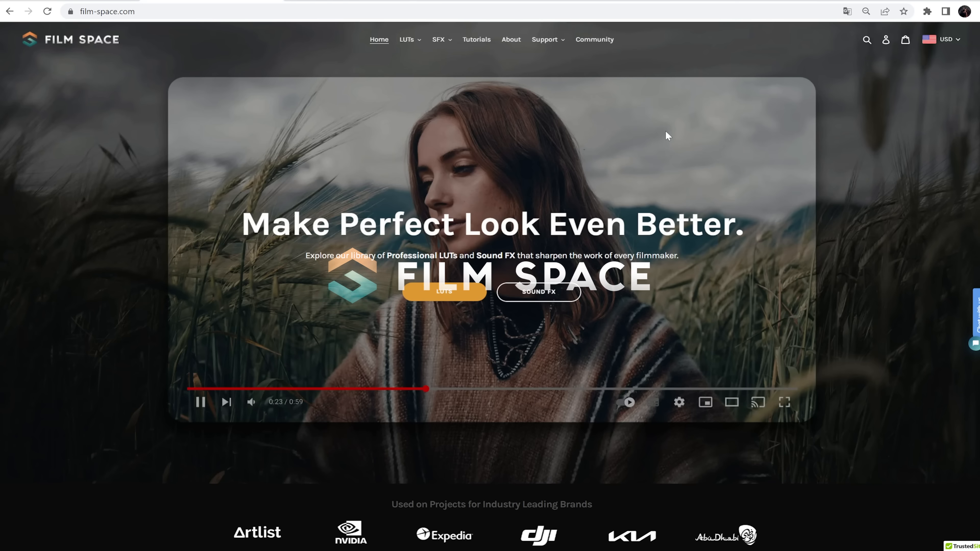
# Look through the Film Space home page, including the JustKay Blackmagic LUT's Gen 5 and Ultimate SFX Bundle offers
pyautogui.scroll(-8, 665, 130)
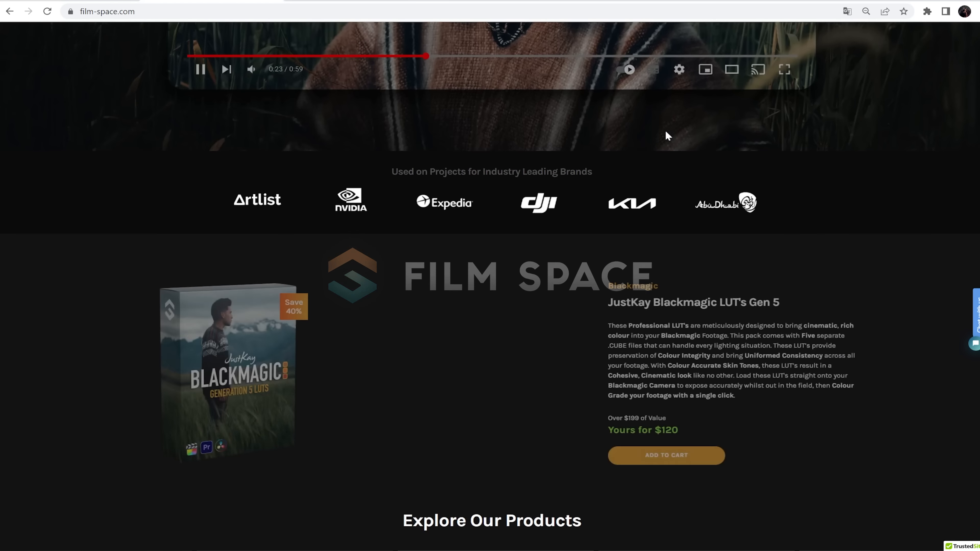
pyautogui.scroll(-15, 665, 131)
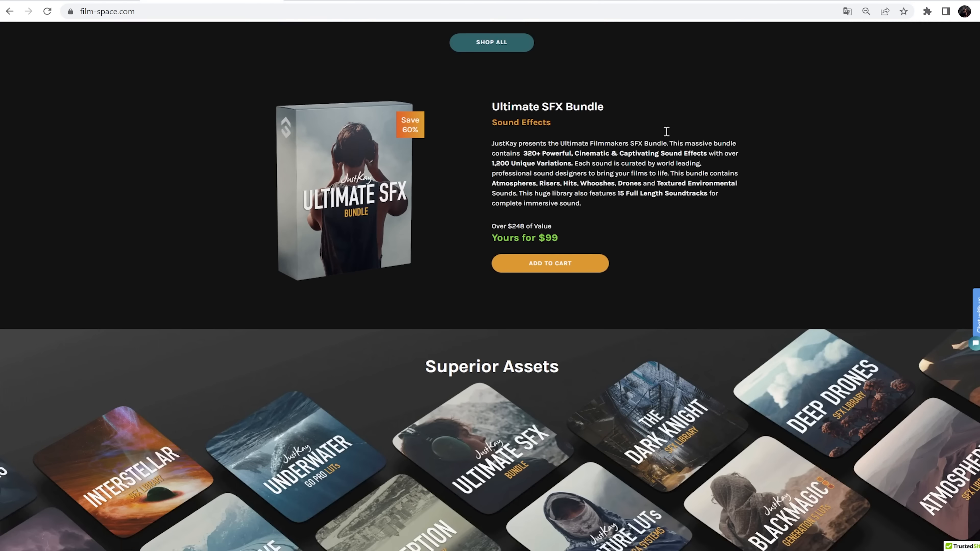
pyautogui.scroll(-20, 666, 131)
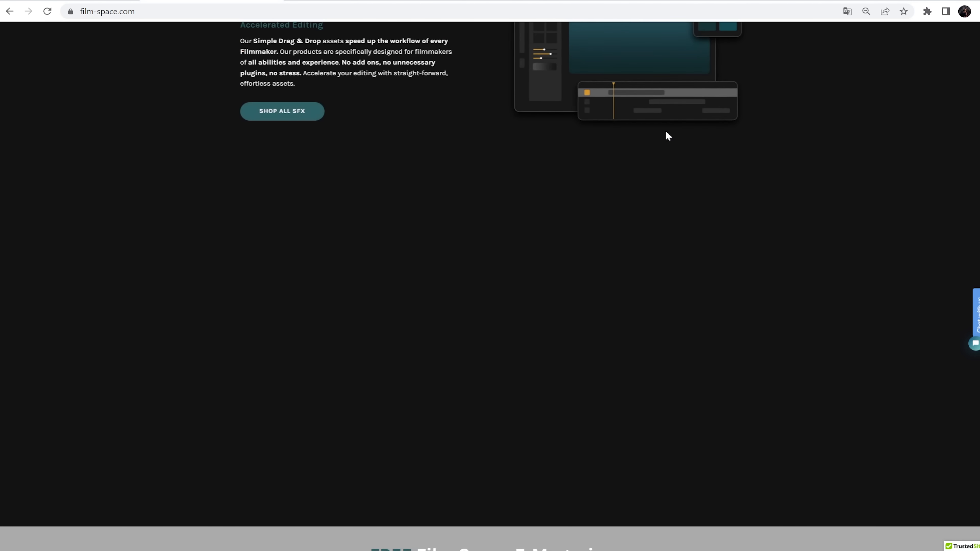
pyautogui.scroll(-10, 668, 136)
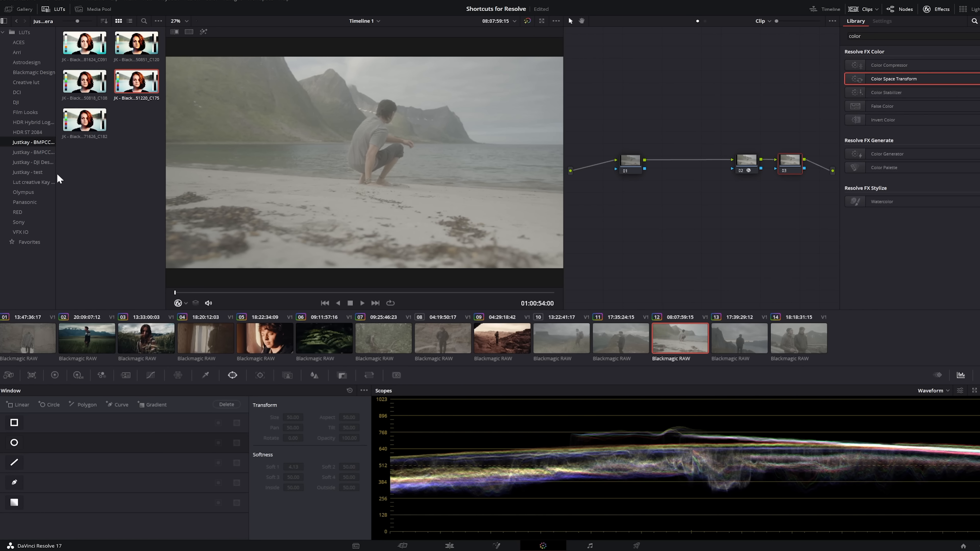
# Switch to DaVinci Resolve, apply the second LUT from the Lut creative Kay folder to clip 12's last node and view a later frame
pyautogui.click(35, 182)
pyautogui.moveTo(136, 43); pyautogui.dragTo(790, 164)
pyautogui.moveTo(175, 292); pyautogui.dragTo(400, 292)
# Use the RGB Mixer on clip 12's second node and reduce that node's key output gain
pyautogui.click(634, 167)
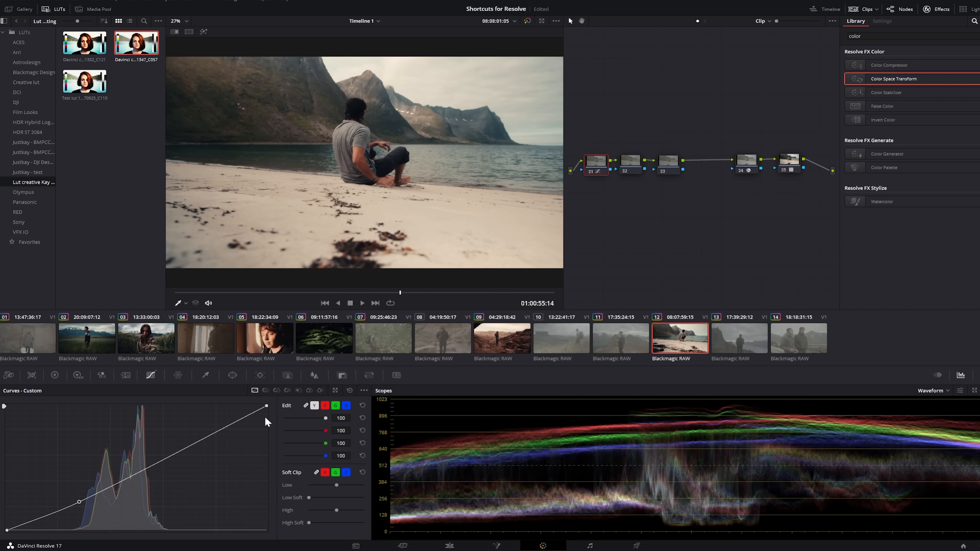
pyautogui.click(102, 375)
pyautogui.click(342, 375)
pyautogui.moveTo(284, 466); pyautogui.dragTo(266, 466)
# Adjust the yellow hues slightly on the Hue Vs Sat curve of clip 12's third node
pyautogui.click(669, 162)
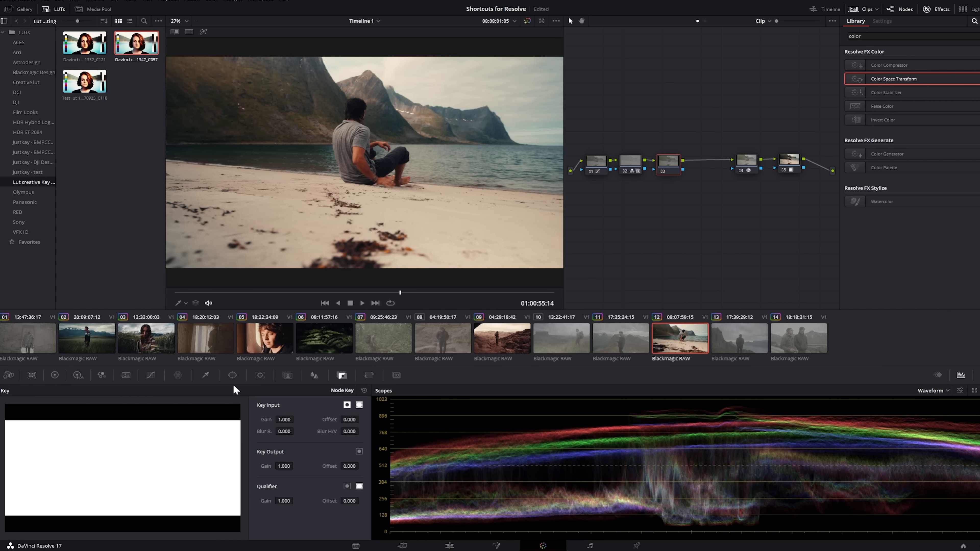
pyautogui.click(151, 375)
pyautogui.click(276, 390)
pyautogui.moveTo(72, 462); pyautogui.dragTo(72, 459)
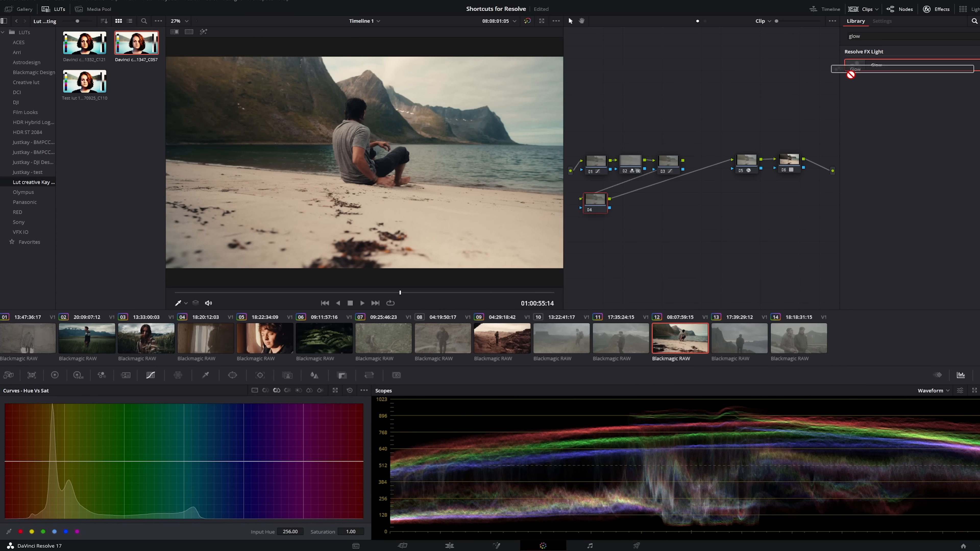
# Add Glow to clip 12's fourth node, lowering its shine threshold and opacity and changing its color filter and composite type
pyautogui.moveTo(850, 74); pyautogui.dragTo(596, 202)
pyautogui.moveTo(917, 72); pyautogui.dragTo(900, 72)
pyautogui.click(901, 181)
pyautogui.click(928, 199)
pyautogui.click(908, 232)
pyautogui.moveTo(917, 208); pyautogui.dragTo(897, 208)
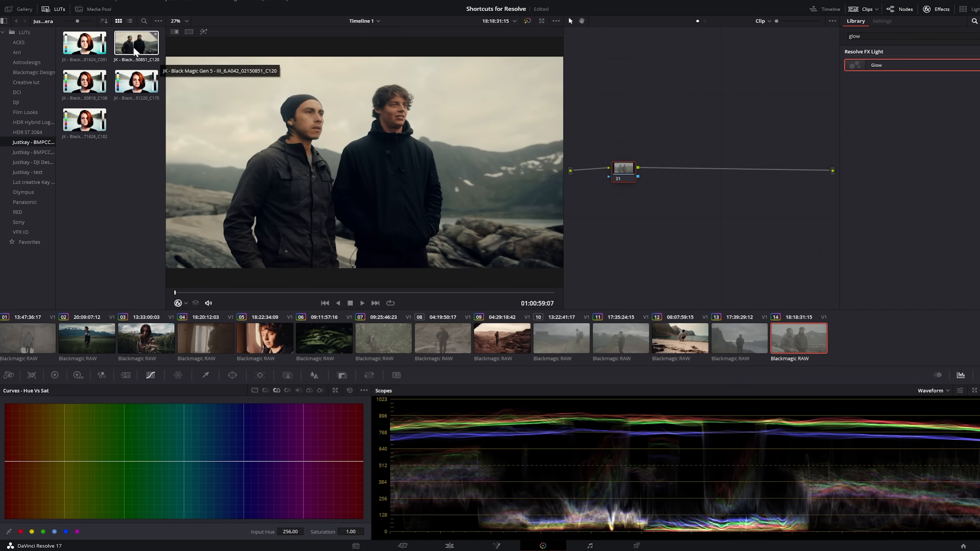
# Apply the second Black Magic Gen 5 LUT to clip 14 and darken the midtones on its first node's custom curve
pyautogui.moveTo(133, 47); pyautogui.dragTo(624, 169)
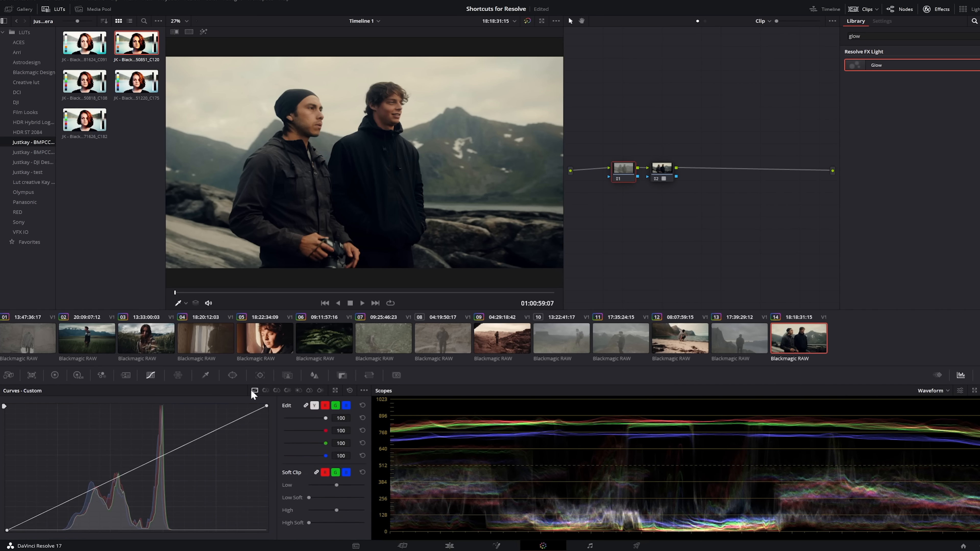
pyautogui.moveTo(266, 406); pyautogui.dragTo(260, 405)
pyautogui.moveTo(171, 449); pyautogui.dragTo(147, 464)
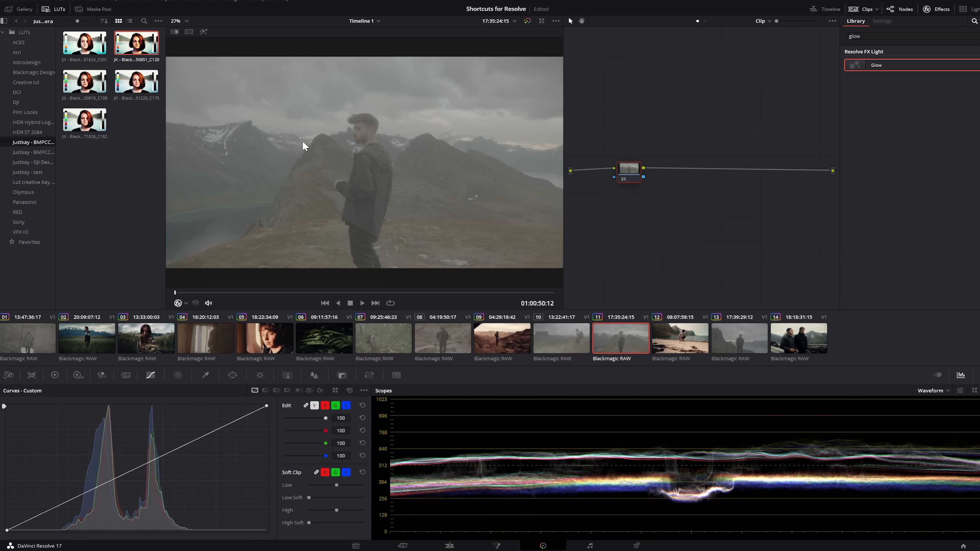
# Apply the fourth Black Magic Gen 5 LUT to clip 11 and add a second node with the Glow effect
pyautogui.moveTo(133, 82); pyautogui.dragTo(629, 175)
pyautogui.moveTo(671, 177); pyautogui.dragTo(671, 177)
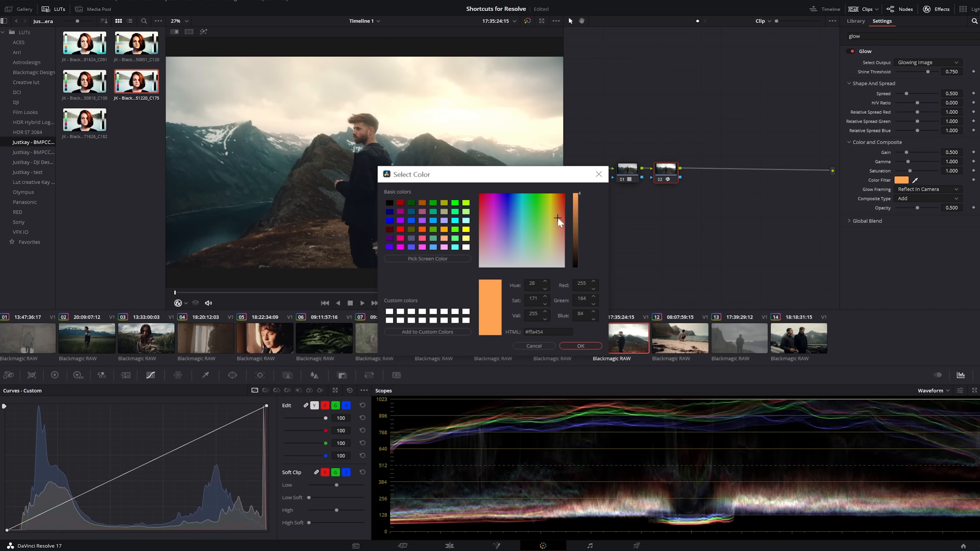
# Give clip 11's Glow an orange color filter, shine threshold 0.303, opacity 0.147, gain 0.239 and gamma 0.252
pyautogui.moveTo(917, 207); pyautogui.dragTo(906, 208)
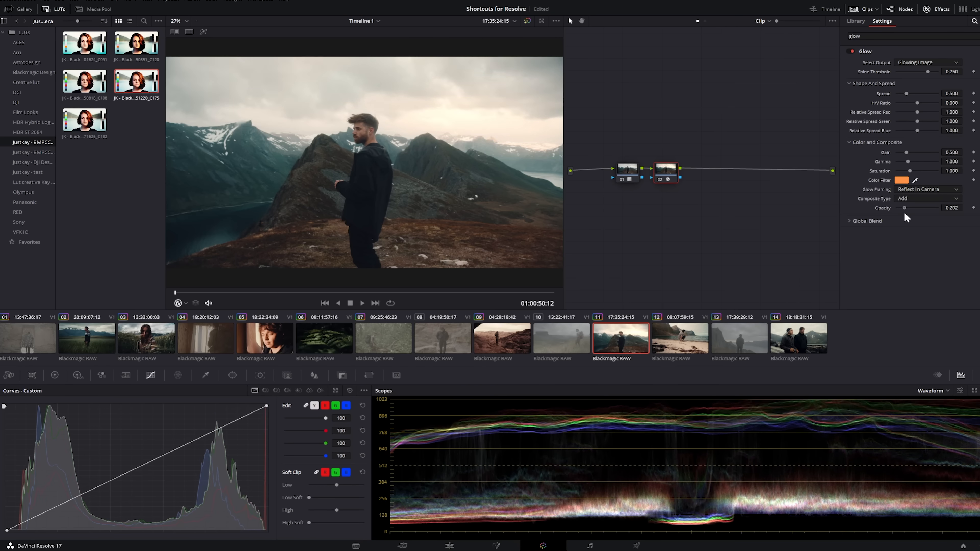
pyautogui.moveTo(904, 208); pyautogui.dragTo(902, 209)
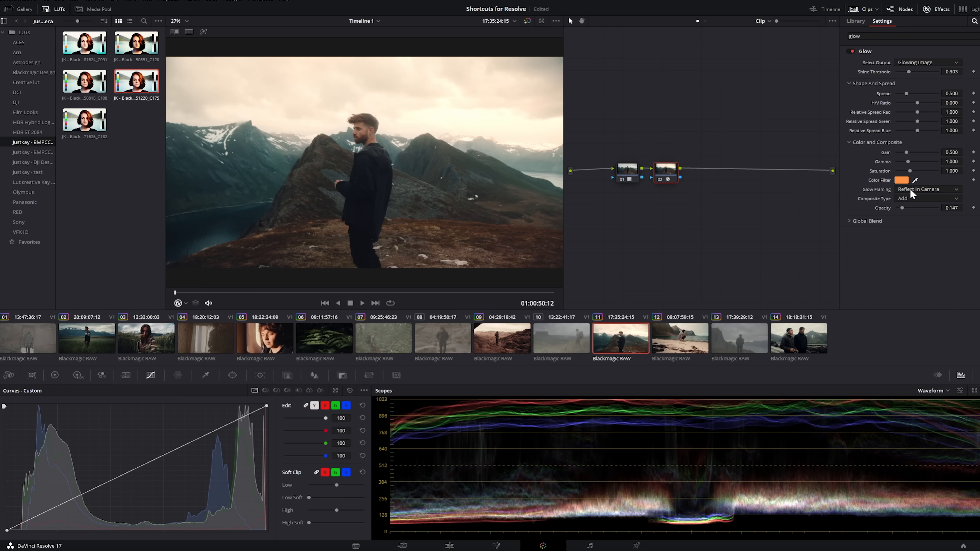
pyautogui.moveTo(898, 153); pyautogui.dragTo(895, 161)
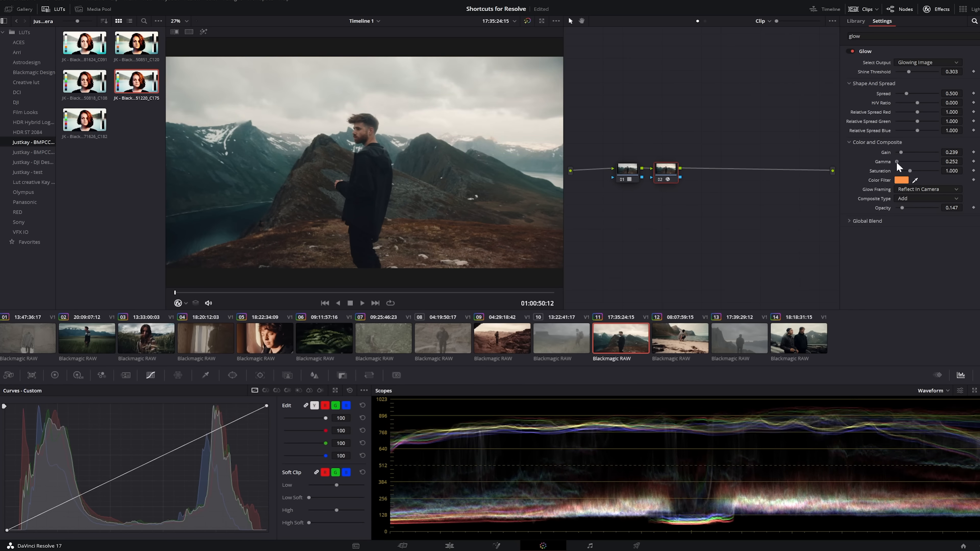